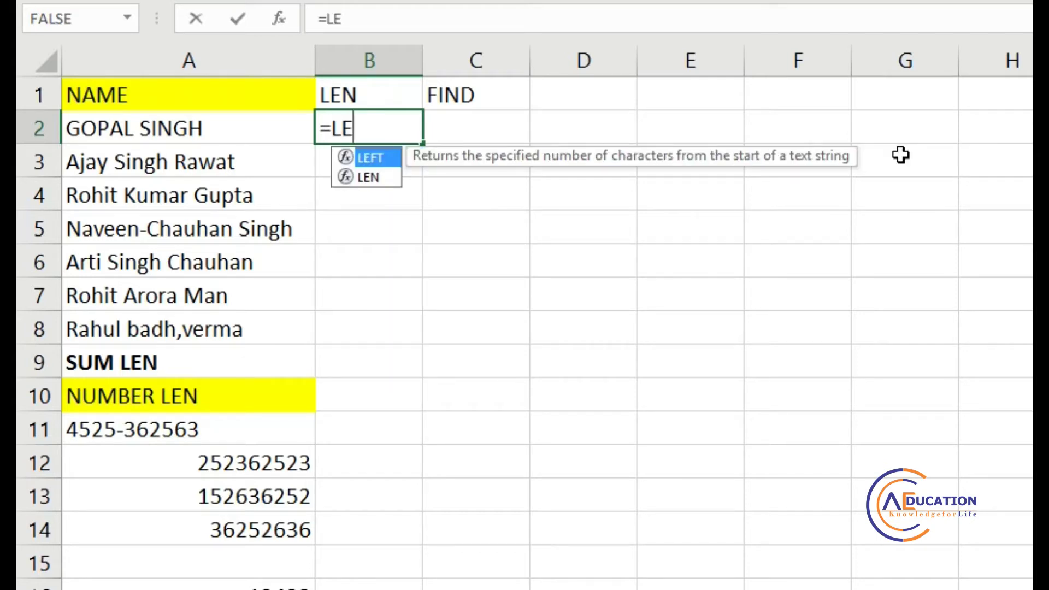
Complete the formula in B2 as =LEN(A2) to count the characters of the first name
{"action": "key", "text": "Down"}
{"action": "key", "text": "Tab"}
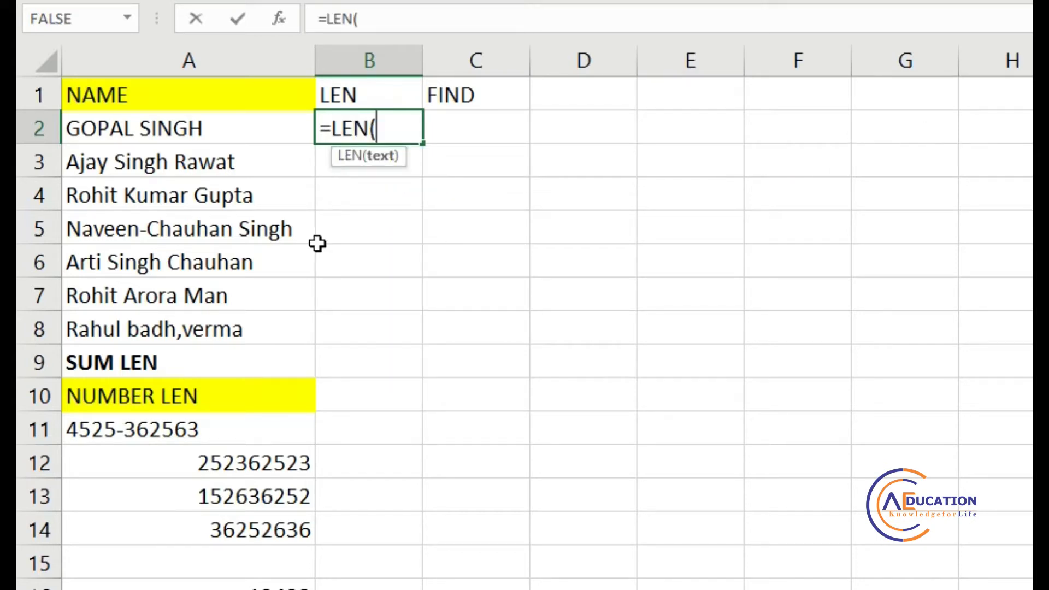
{"action": "left_click", "coordinate": [224, 129]}
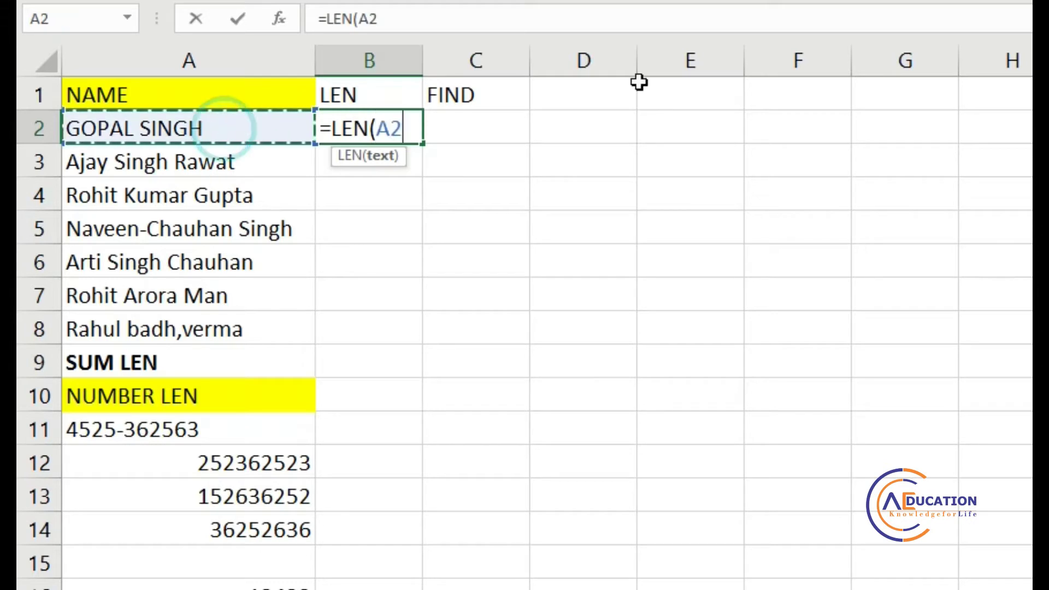
{"action": "type", "text": ")"}
{"action": "key", "text": "Return"}
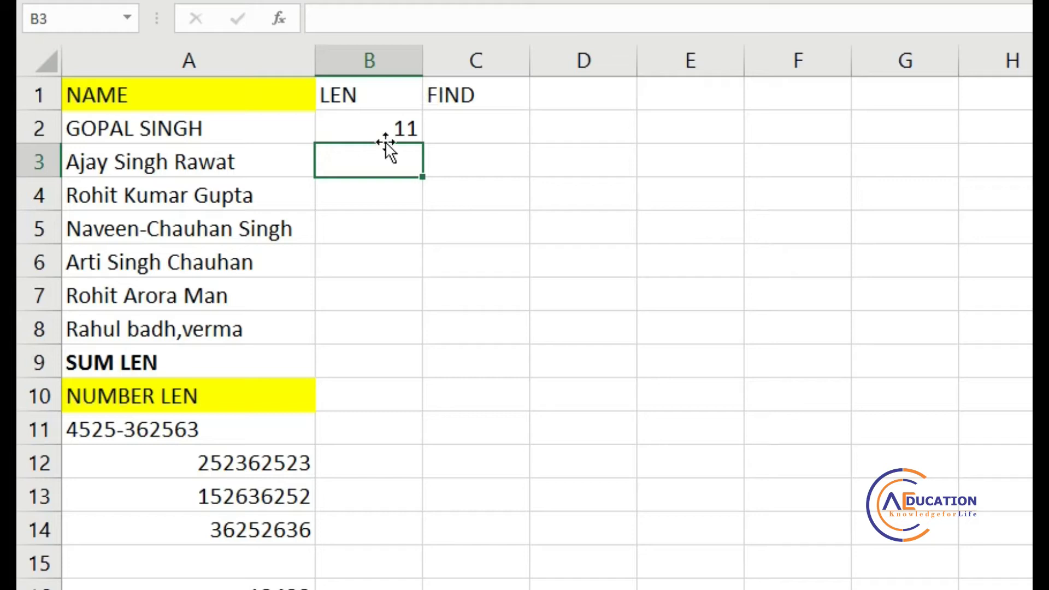
Fill the LEN formula from B2 down through B8 for the remaining names
{"action": "left_click", "coordinate": [397, 127]}
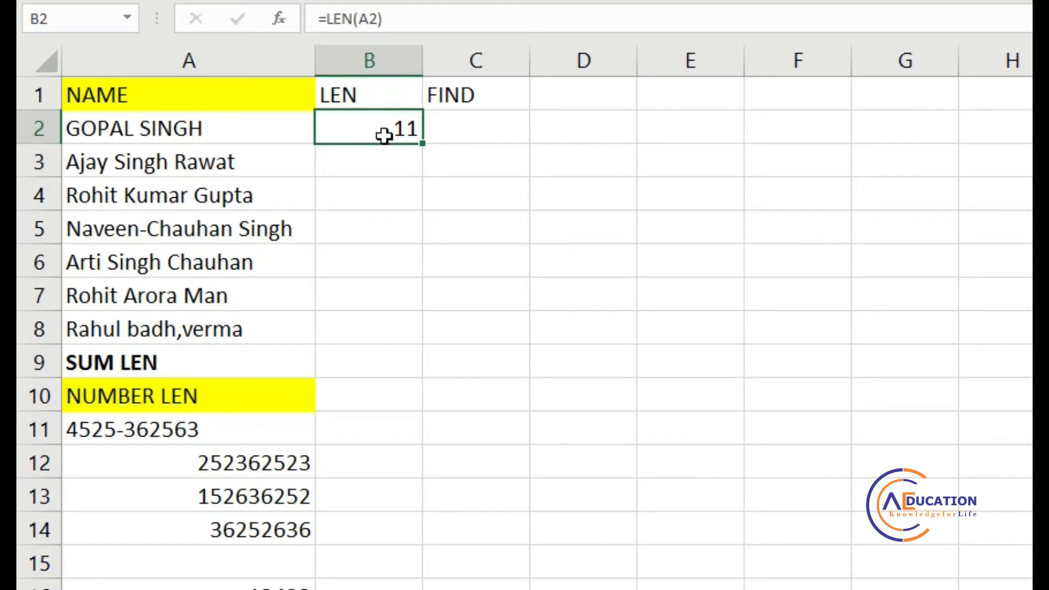
{"action": "left_click", "coordinate": [369, 164]}
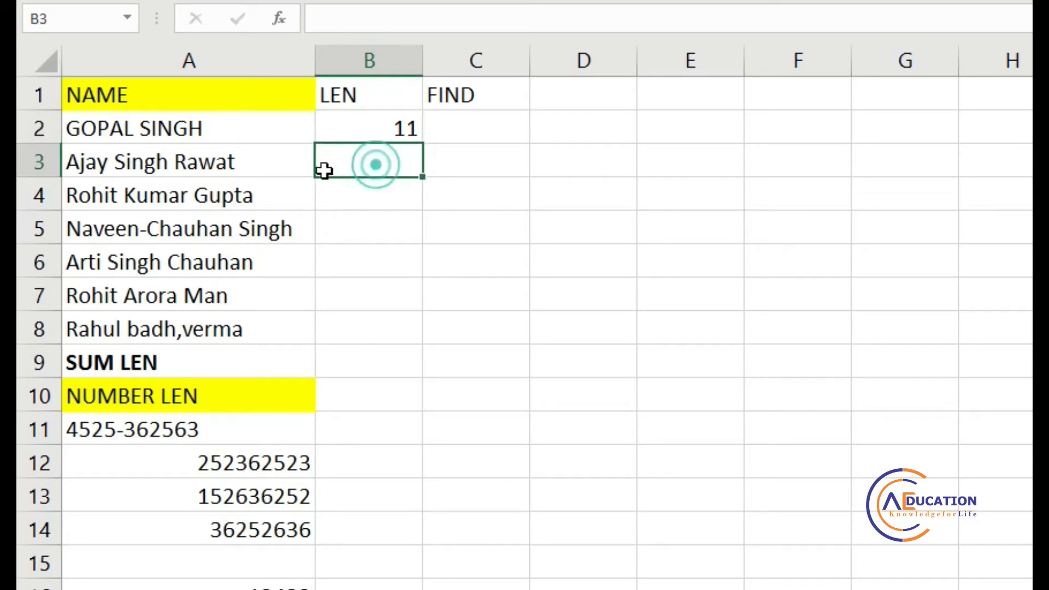
{"action": "left_click_drag", "start_coordinate": [395, 125], "coordinate": [360, 321]}
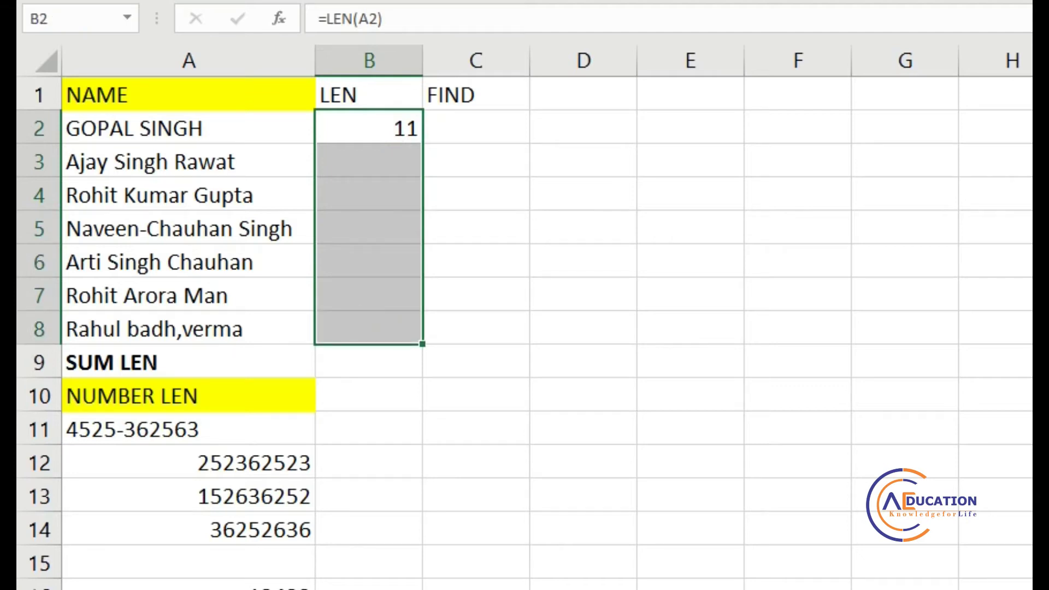
{"action": "key", "text": "ctrl+d"}
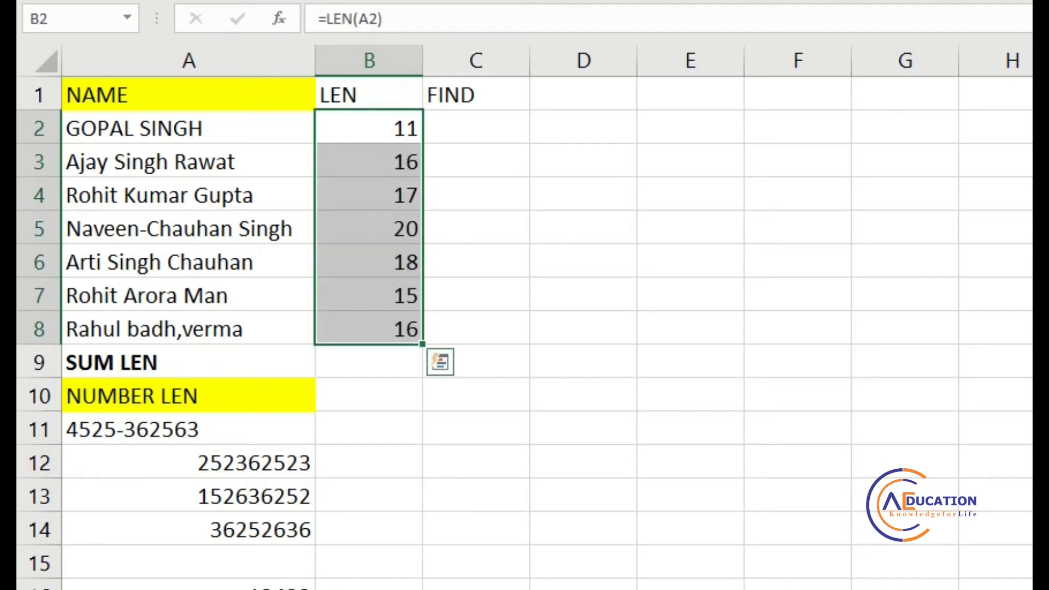
Enter =SUM(LEN(A2:A8)) as an array formula in B9, beside the SUM LEN label
{"action": "left_click", "coordinate": [396, 369]}
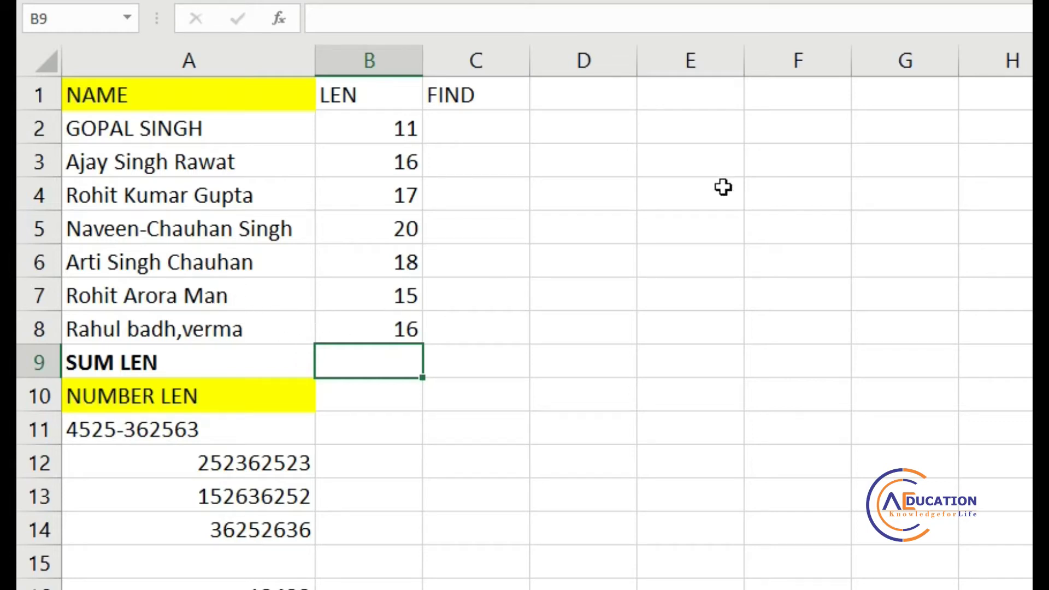
{"action": "type", "text": "="}
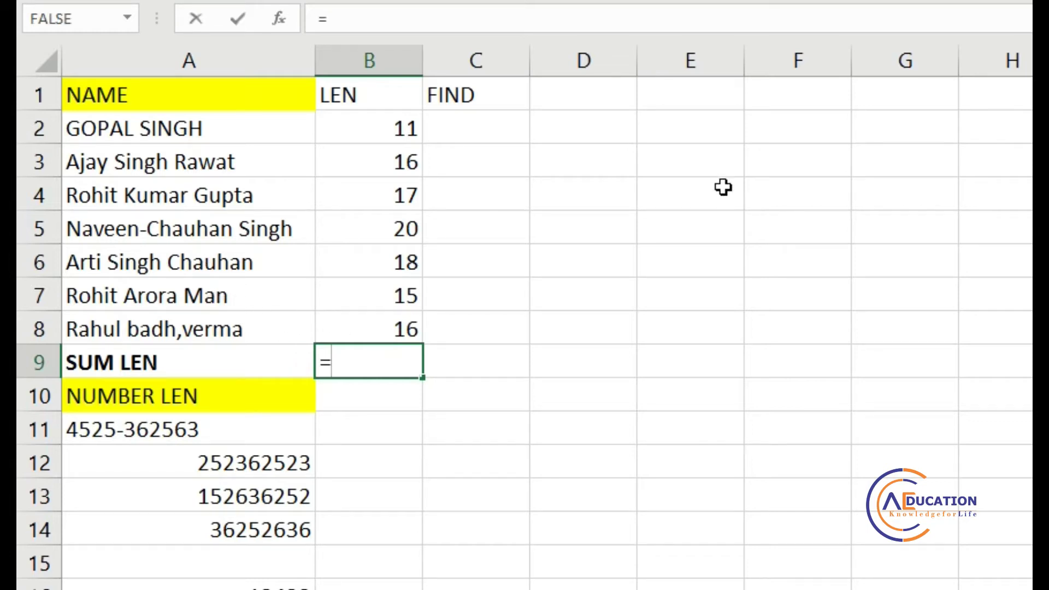
{"action": "type", "text": "SUM("}
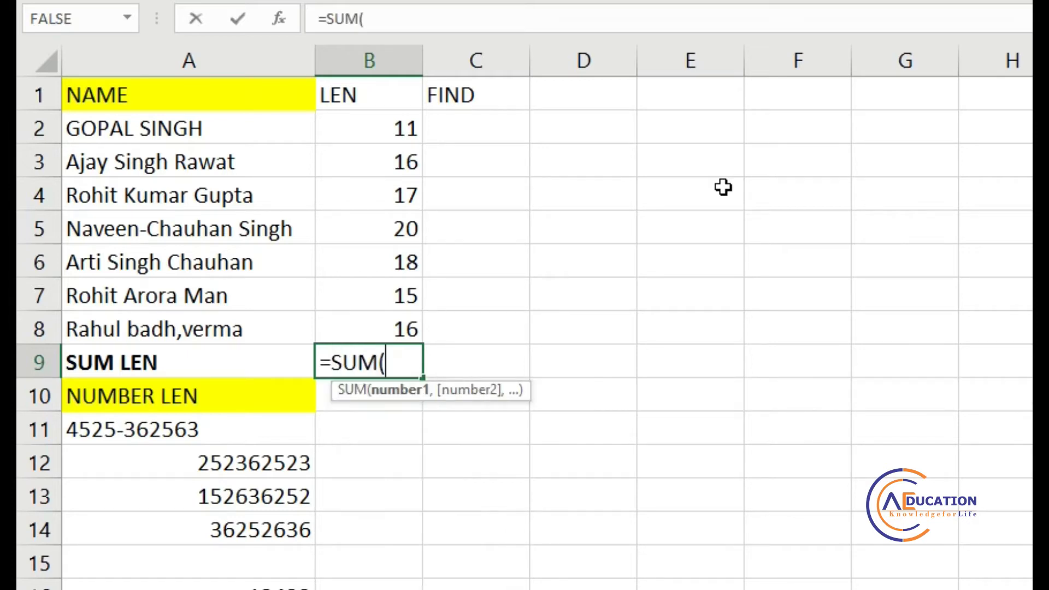
{"action": "type", "text": "LEN"}
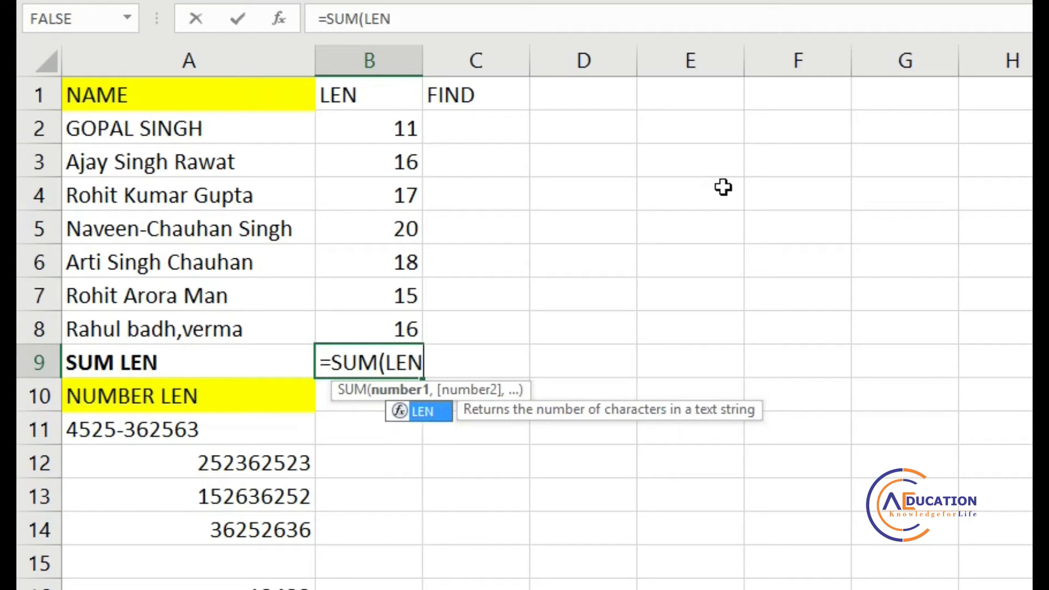
{"action": "type", "text": "("}
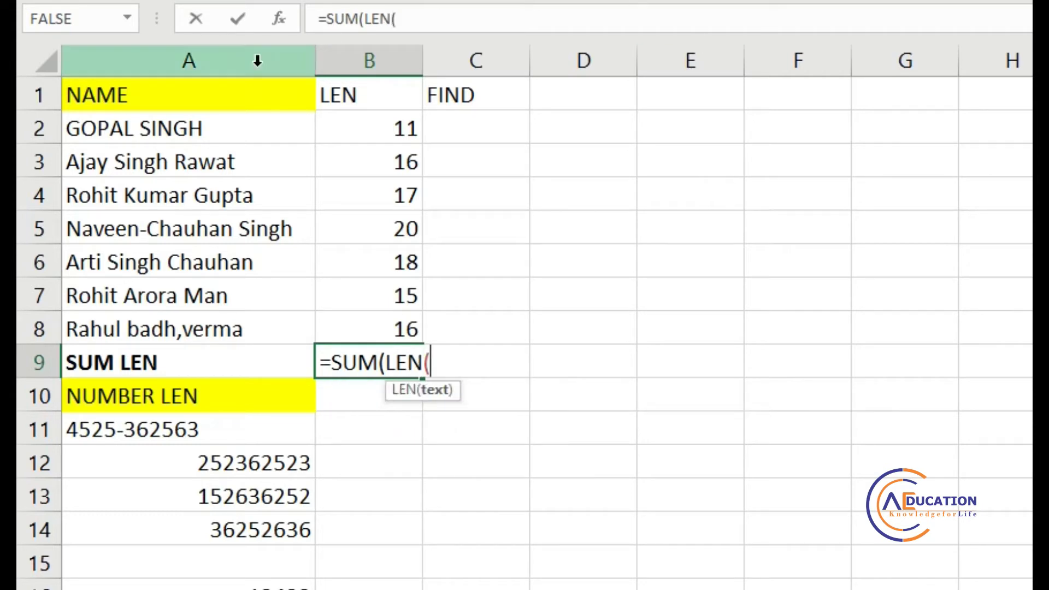
{"action": "left_click_drag", "start_coordinate": [180, 126], "coordinate": [169, 335]}
{"action": "type", "text": ")"}
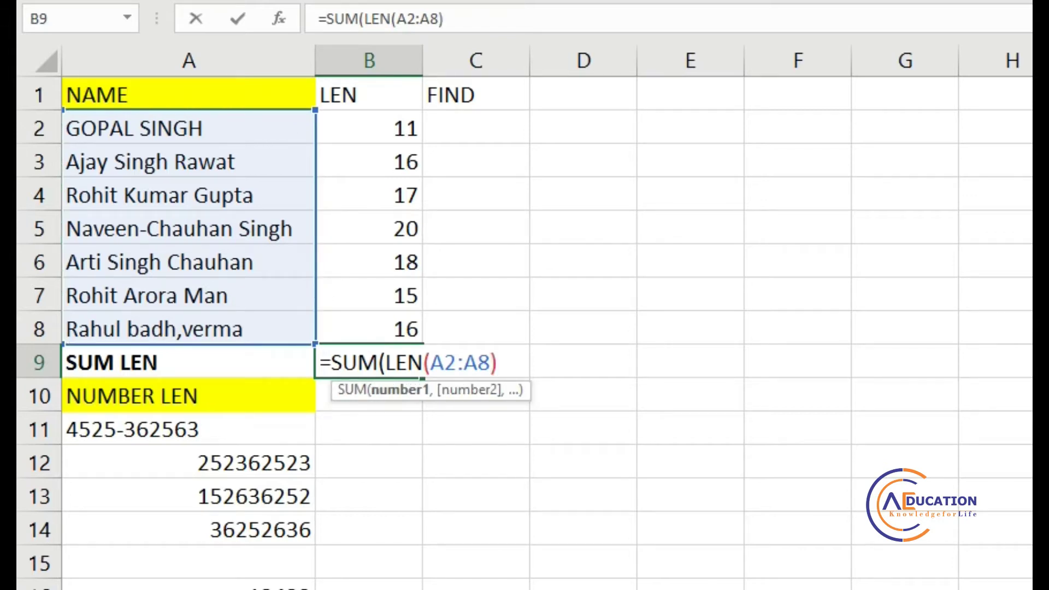
{"action": "type", "text": ")"}
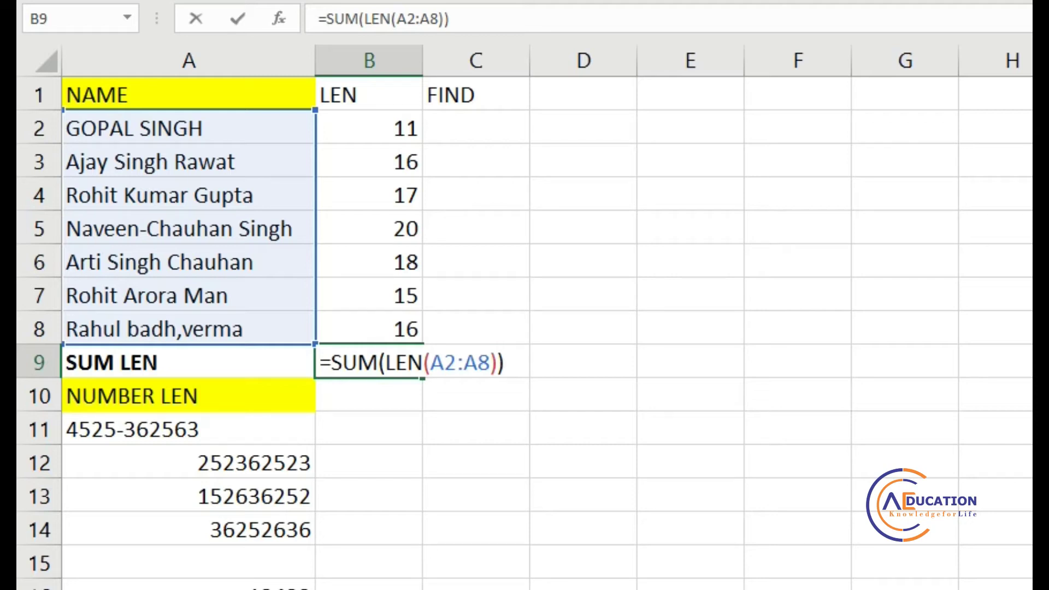
{"action": "key", "text": "ctrl+shift+Return"}
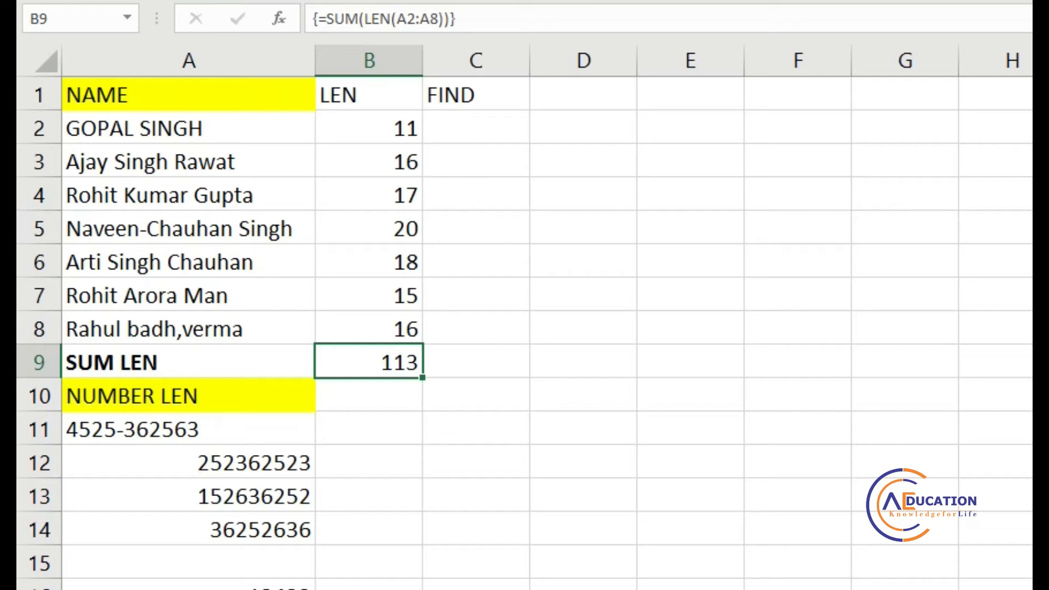
Try B9's SUM(LEN(A2:A8)) formula as a regular formula, and restore it as an array formula
{"action": "key", "text": "F2"}
{"action": "key", "text": "Return"}
{"action": "key", "text": "Up"}
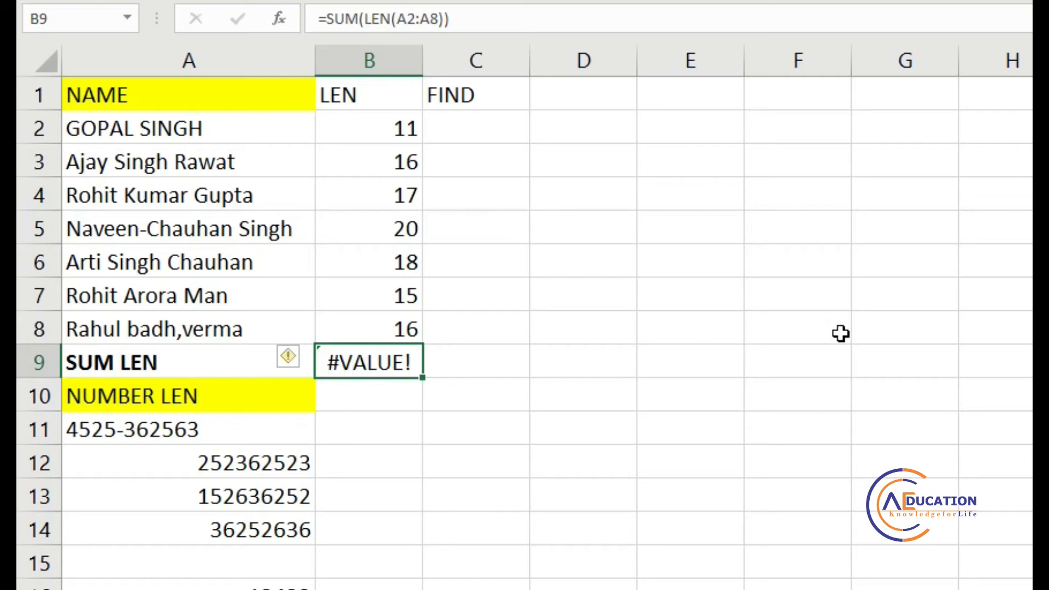
{"action": "key", "text": "F2"}
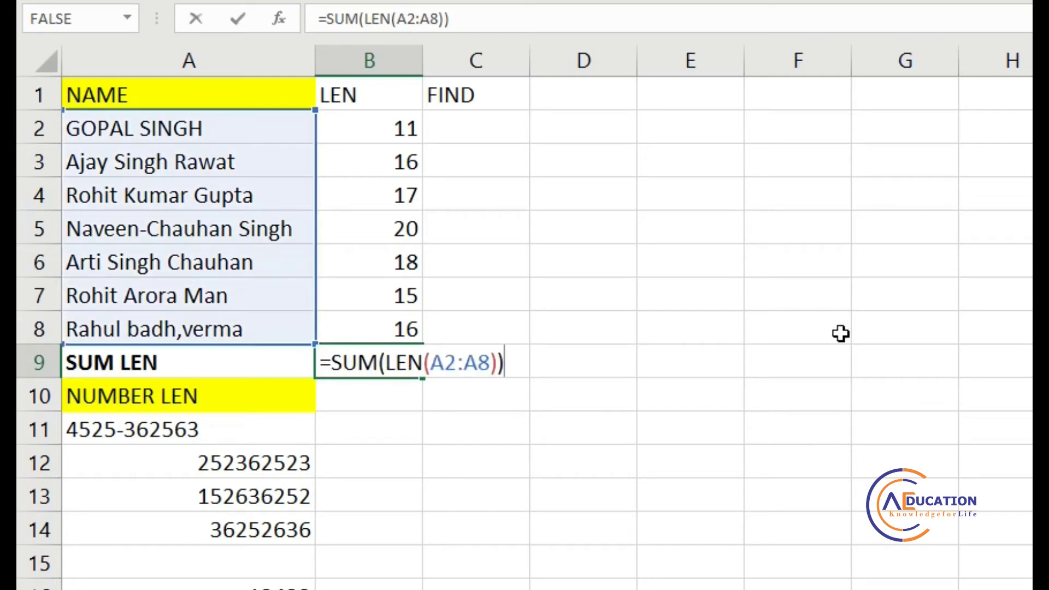
{"action": "key", "text": "ctrl+shift+Return"}
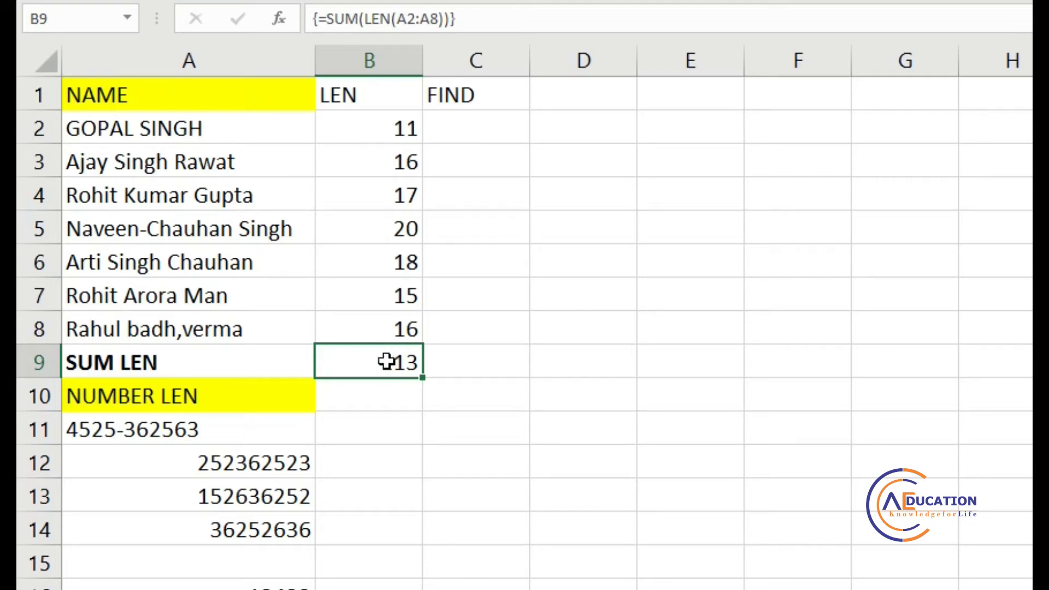
Enter =LEN(A11) in B11 to count the characters of the first entry under NUMBER LEN
{"action": "scroll", "coordinate": [347, 420], "scroll_direction": "down", "scroll_amount": 2}
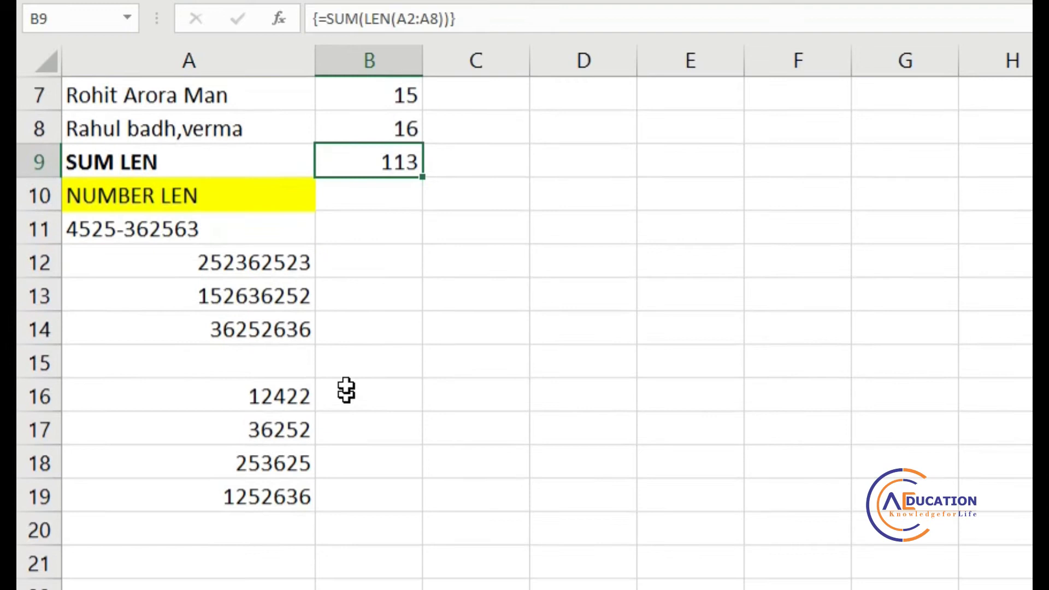
{"action": "left_click", "coordinate": [354, 228]}
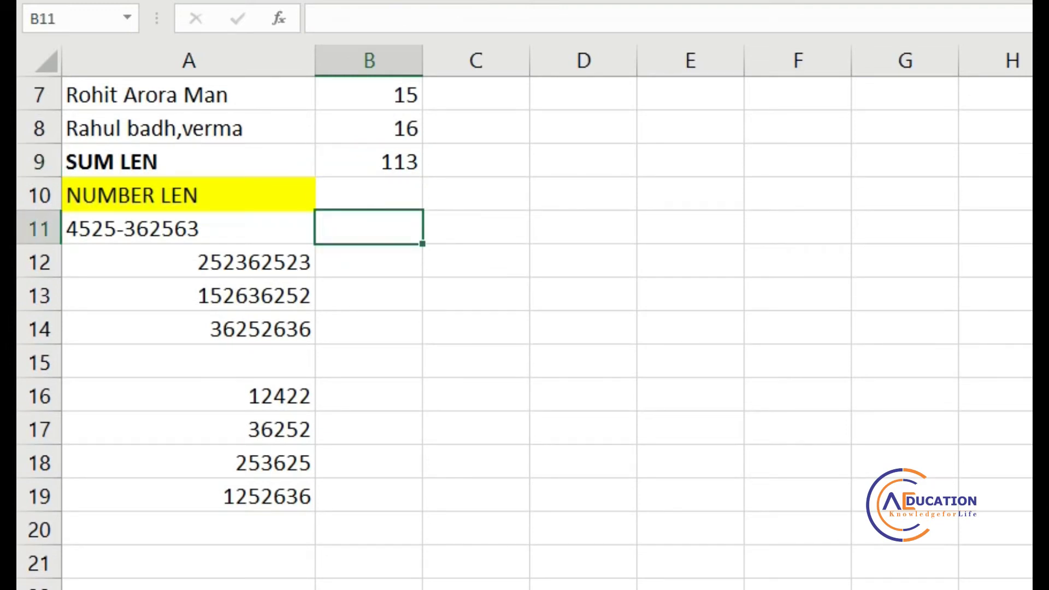
{"action": "type", "text": "=LR"}
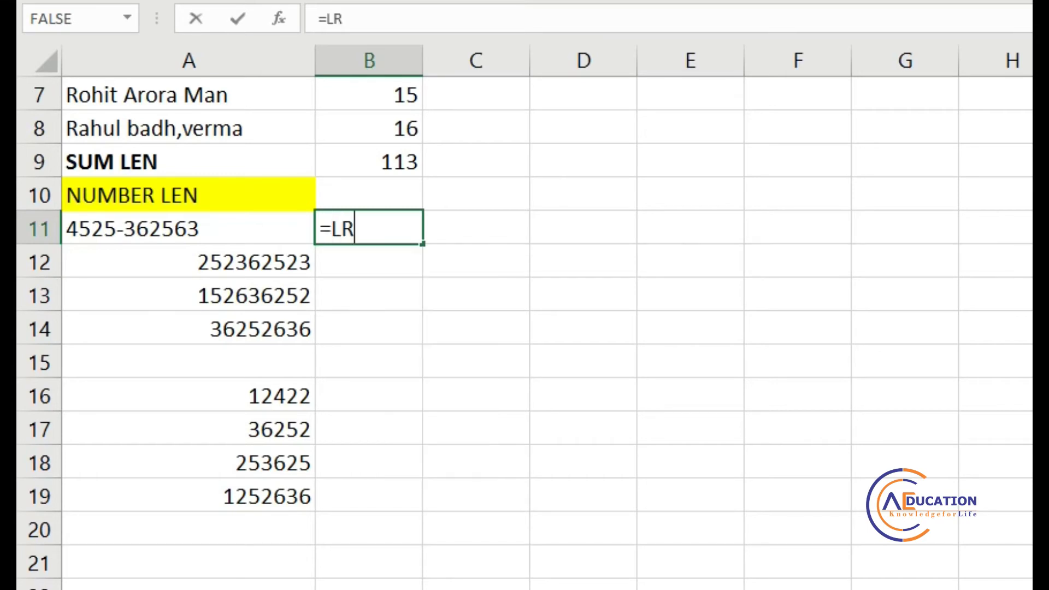
{"action": "key", "text": "BackSpace"}
{"action": "type", "text": "E"}
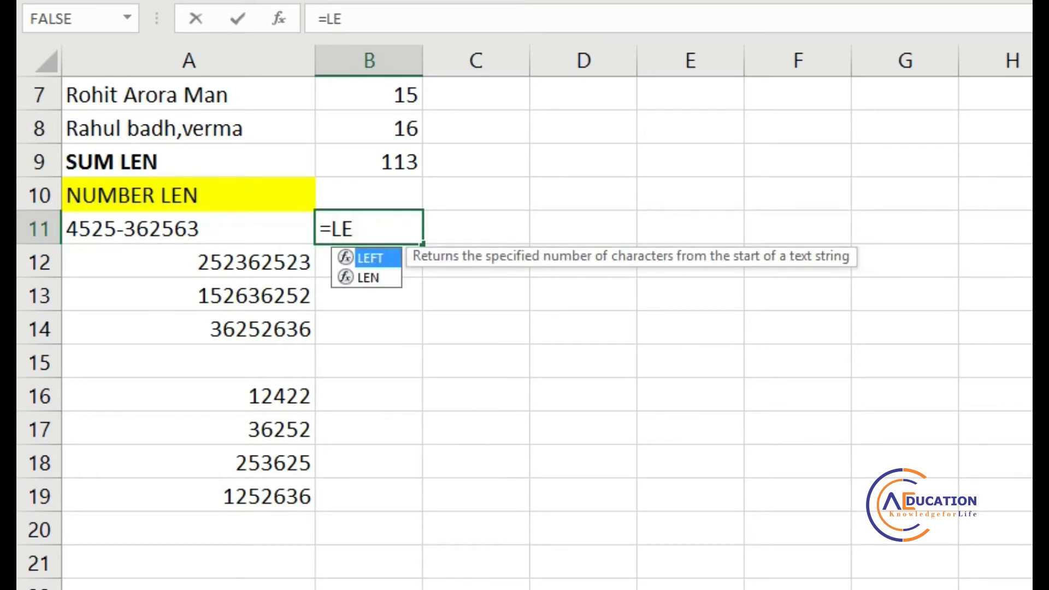
{"action": "type", "text": "N("}
{"action": "key", "text": "Left"}
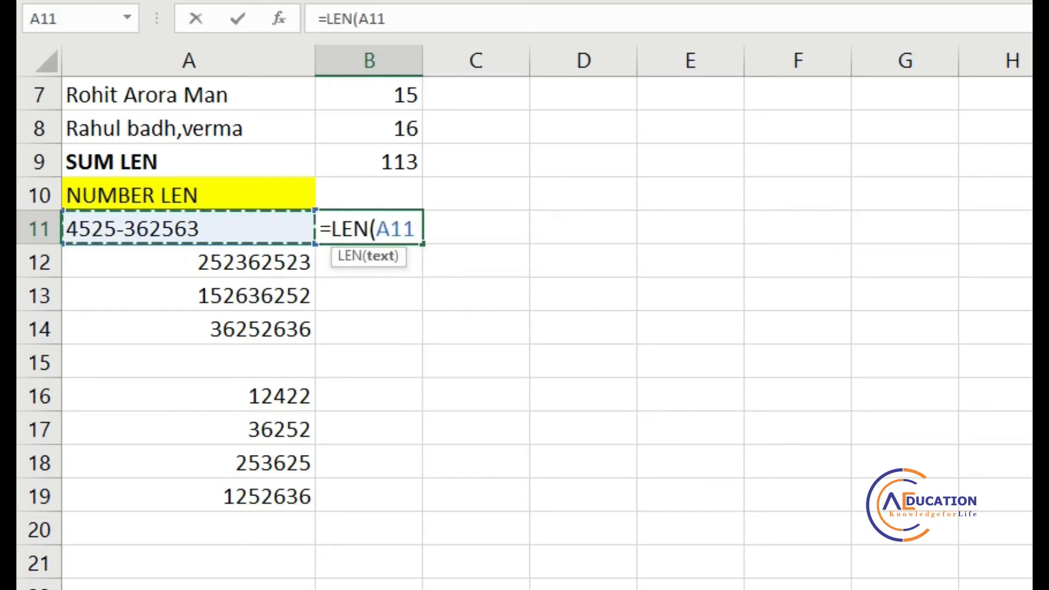
{"action": "type", "text": ")"}
{"action": "key", "text": "Return"}
Fill the LEN formula from B11 down through B19 for the rest of the number list
{"action": "key", "text": "Up"}
{"action": "key", "text": "shift+Down"}
{"action": "key", "text": "shift+Down"}
{"action": "key", "text": "shift+Down"}
{"action": "key", "text": "shift+Down"}
{"action": "key", "text": "shift+Down"}
{"action": "key", "text": "shift+Down"}
{"action": "key", "text": "shift+Down"}
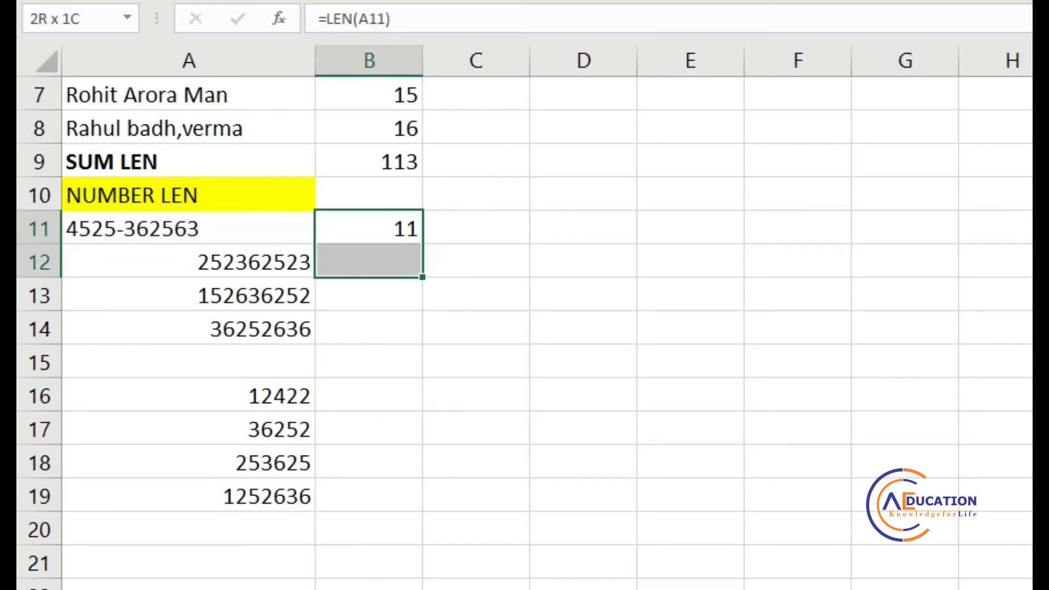
{"action": "key", "text": "shift+Down"}
{"action": "key", "text": "ctrl+d"}
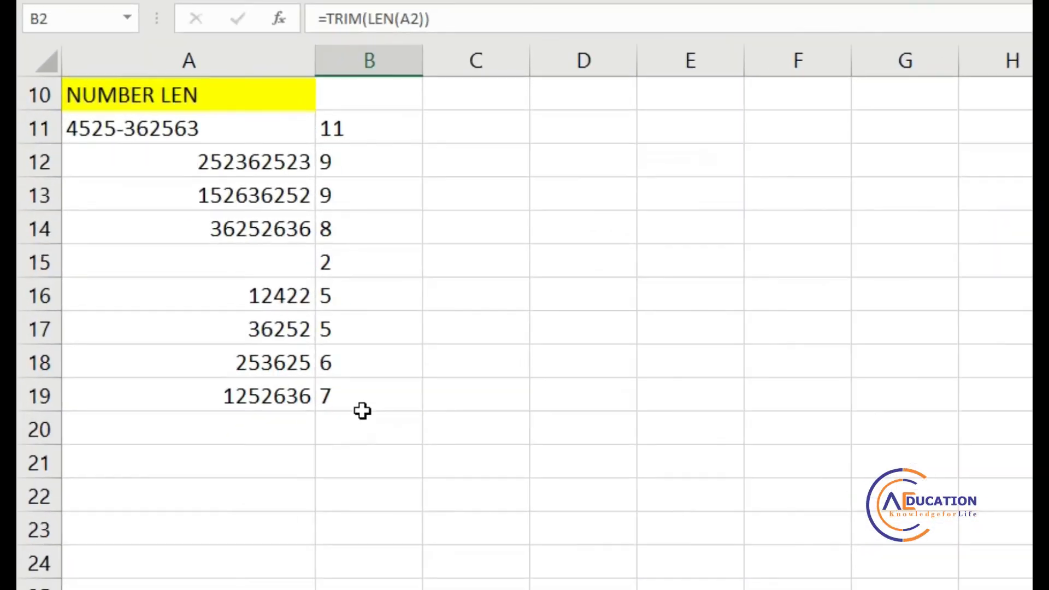
Enter =FIND("S",A2) in C2 to locate the letter S in the first name
{"action": "scroll", "coordinate": [436, 368], "scroll_direction": "up", "scroll_amount": 3}
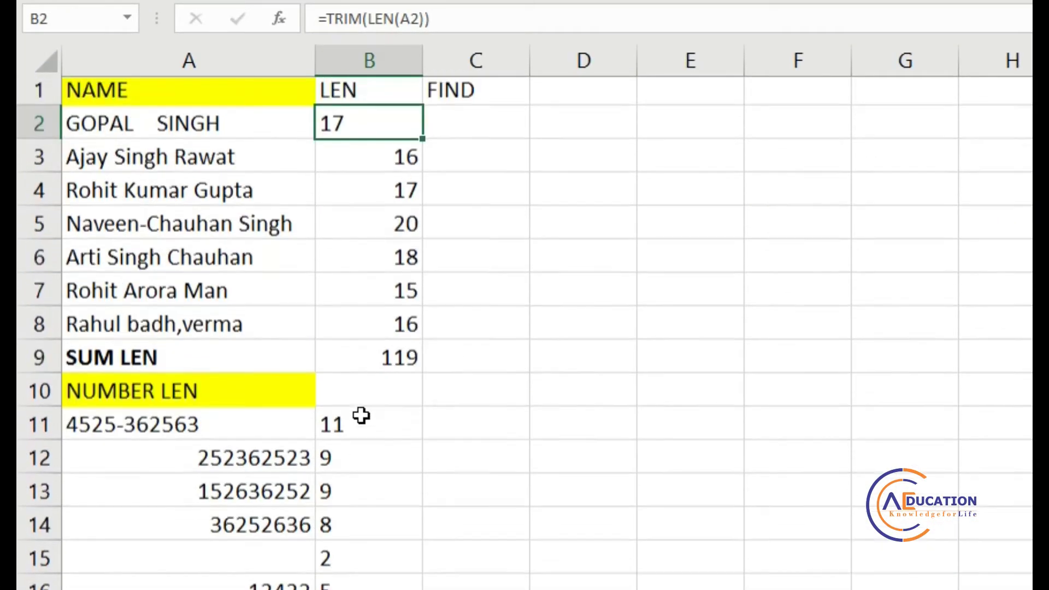
{"action": "left_click", "coordinate": [477, 119]}
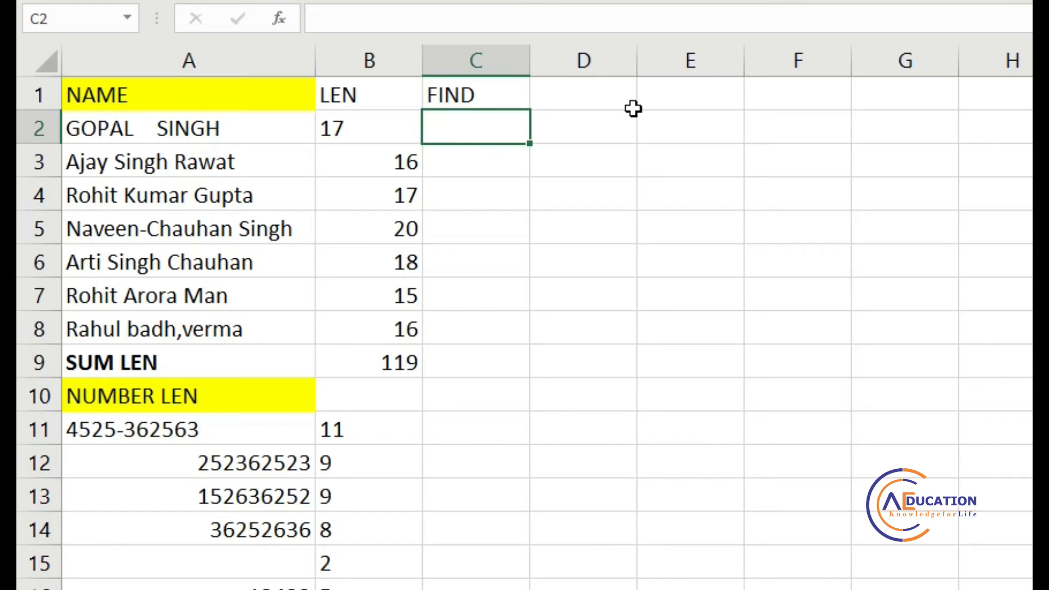
{"action": "type", "text": "=FIM"}
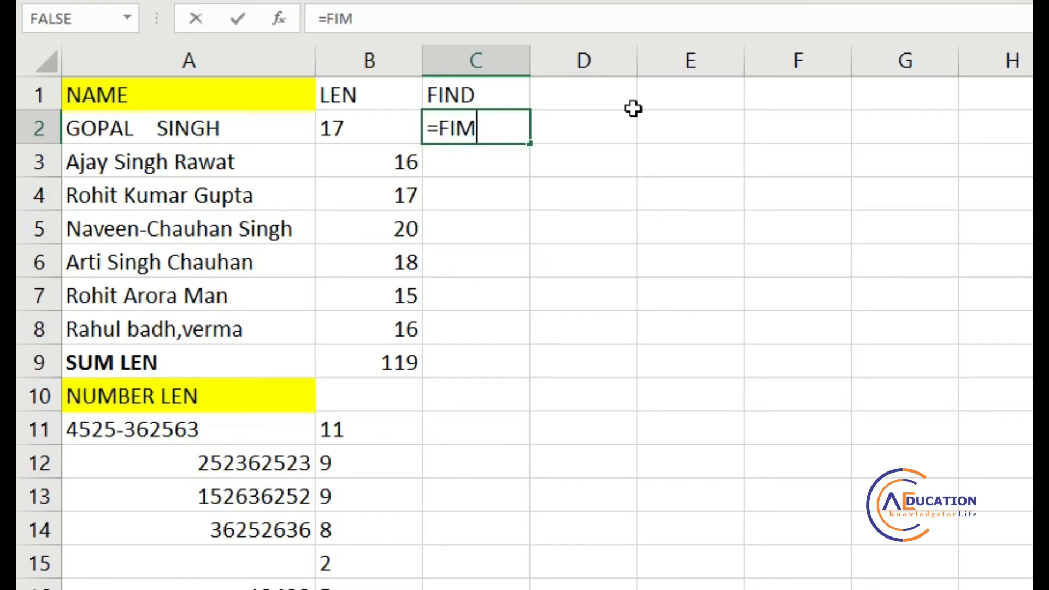
{"action": "key", "text": "BackSpace"}
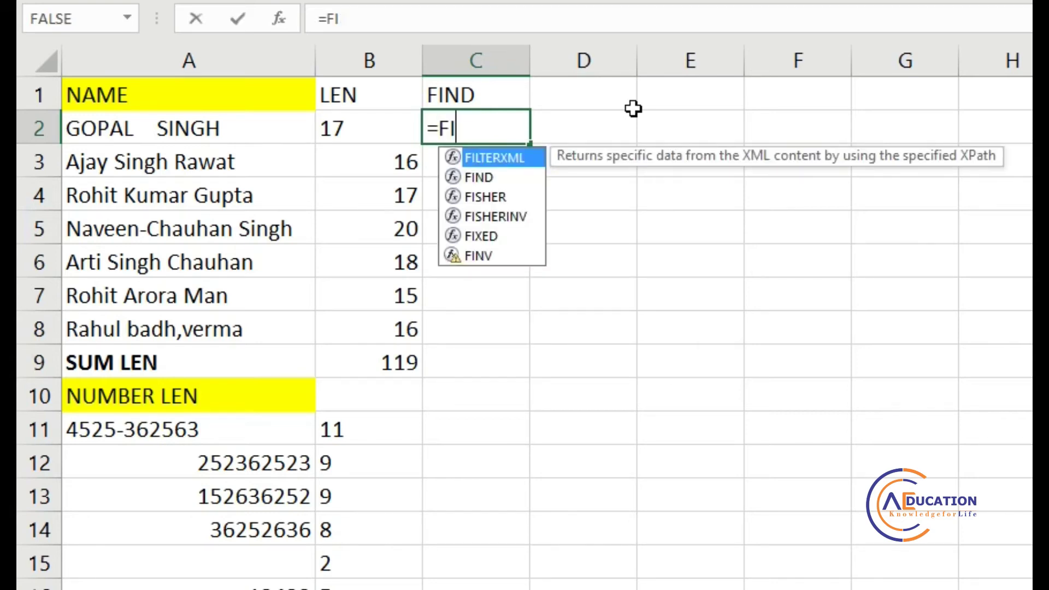
{"action": "key", "text": "Down"}
{"action": "key", "text": "Tab"}
{"action": "type", "text": "\""}
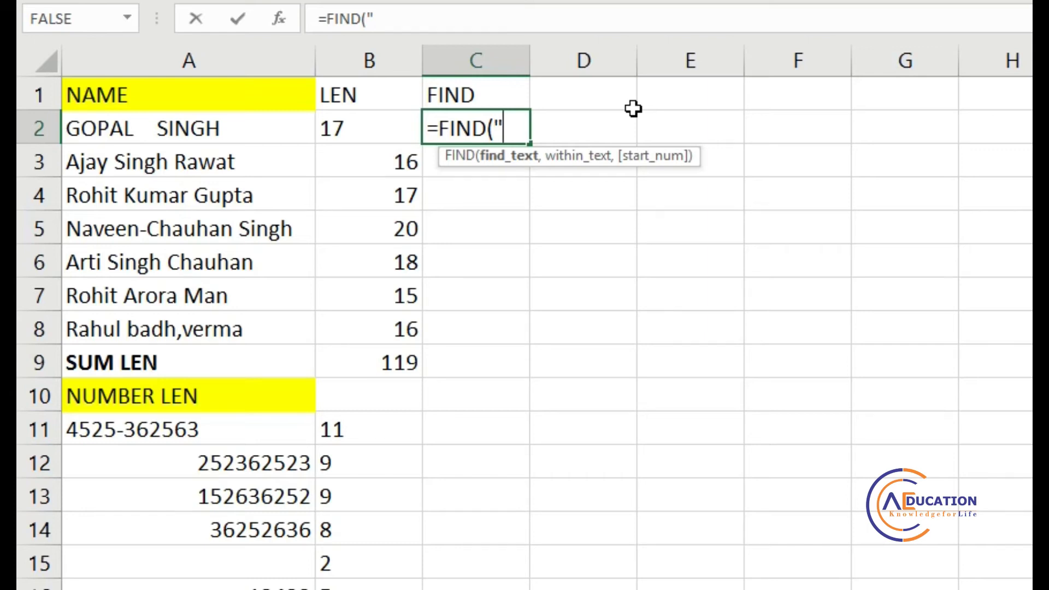
{"action": "type", "text": "S\","}
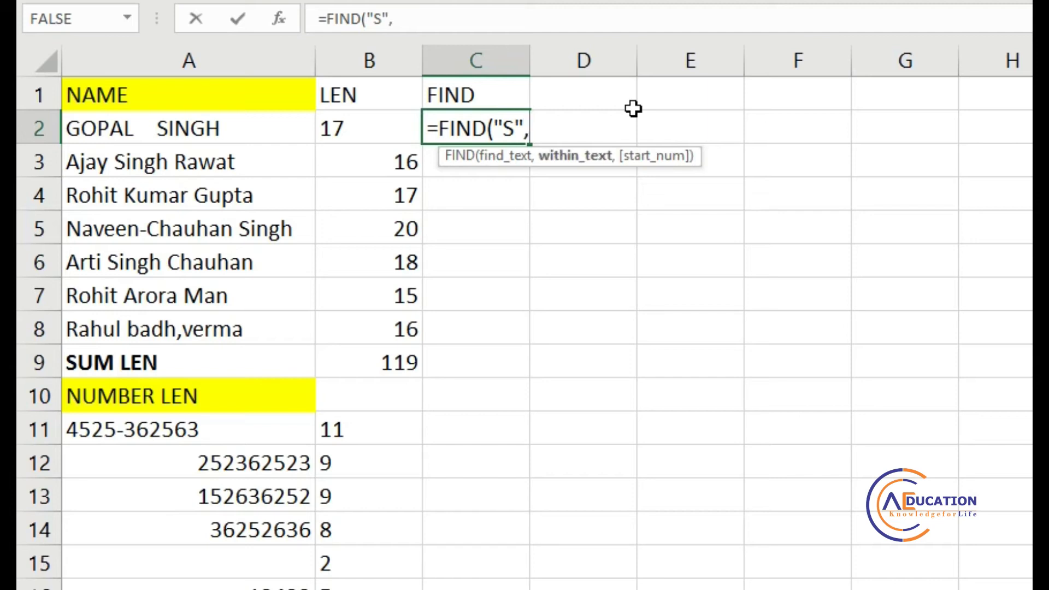
{"action": "left_click", "coordinate": [227, 127]}
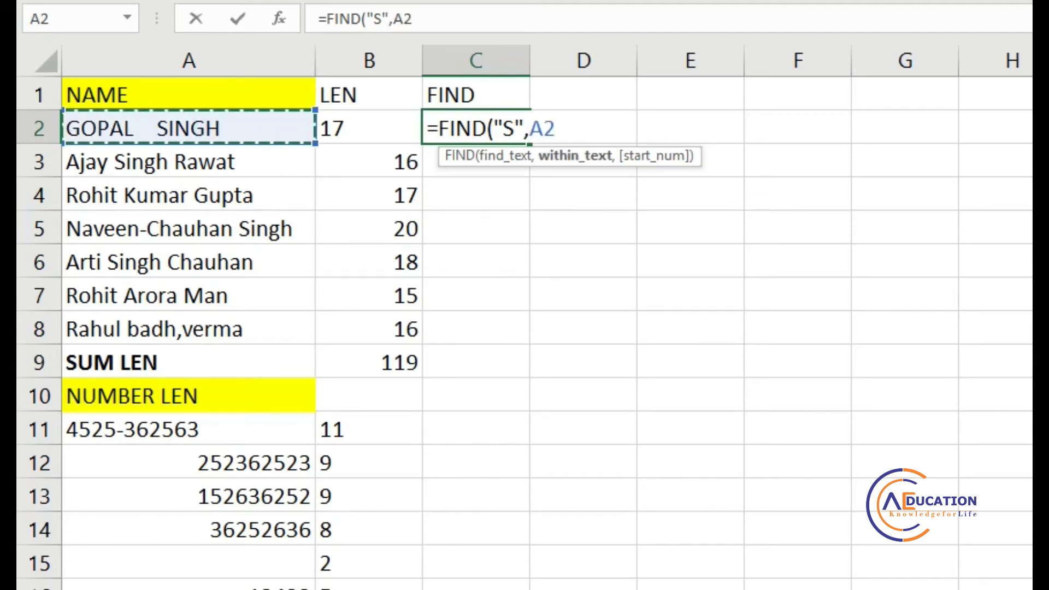
{"action": "type", "text": ")"}
{"action": "key", "text": "Return"}
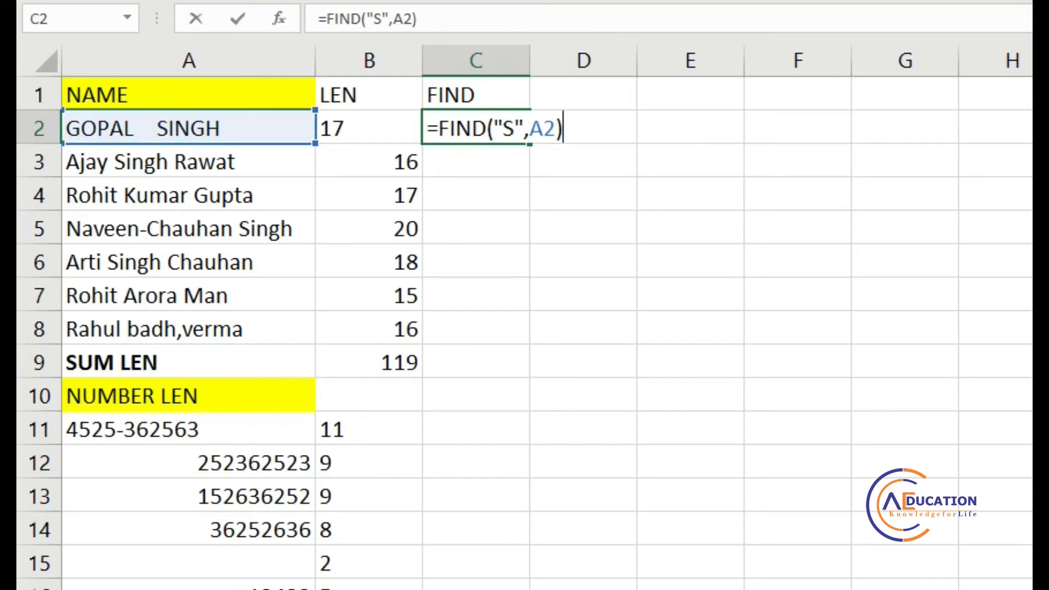
{"action": "key", "text": "Up"}
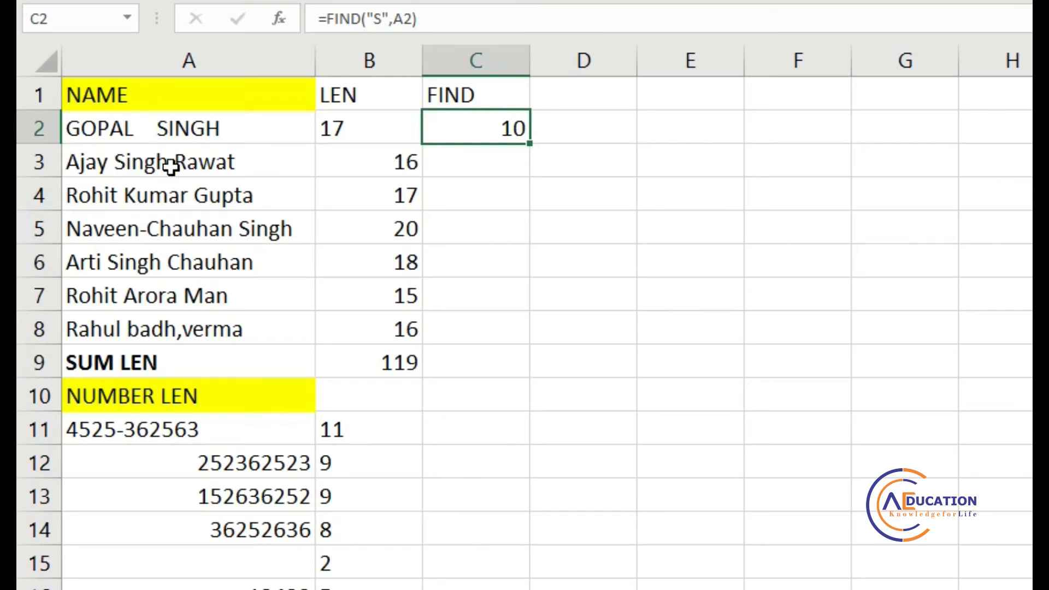
Enter =FIND(" ",A3) in C3 to locate the first space in the name in A3
{"action": "left_click", "coordinate": [447, 162]}
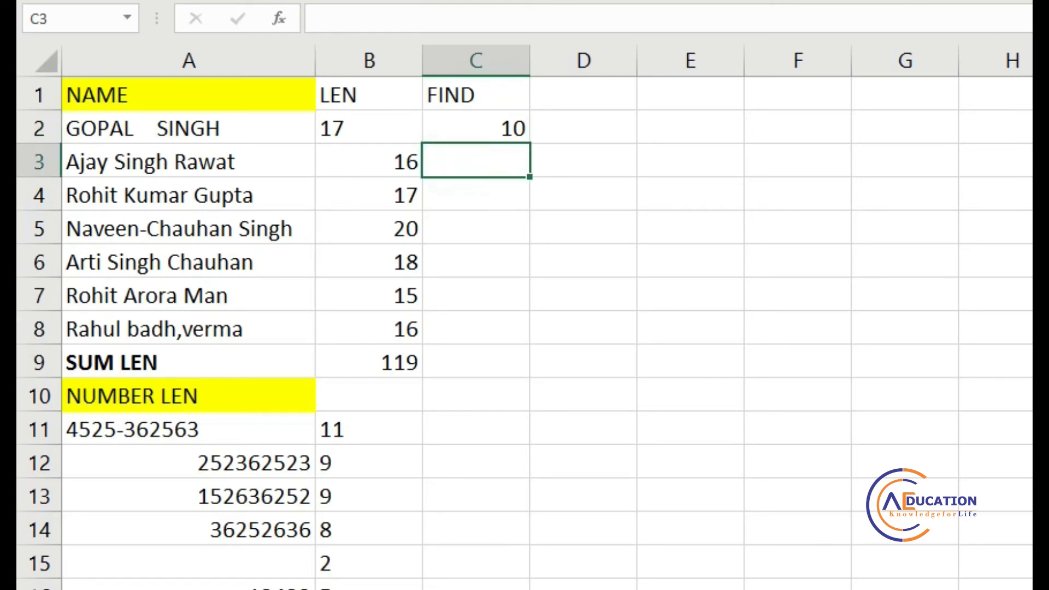
{"action": "type", "text": "=FIM"}
{"action": "key", "text": "BackSpace"}
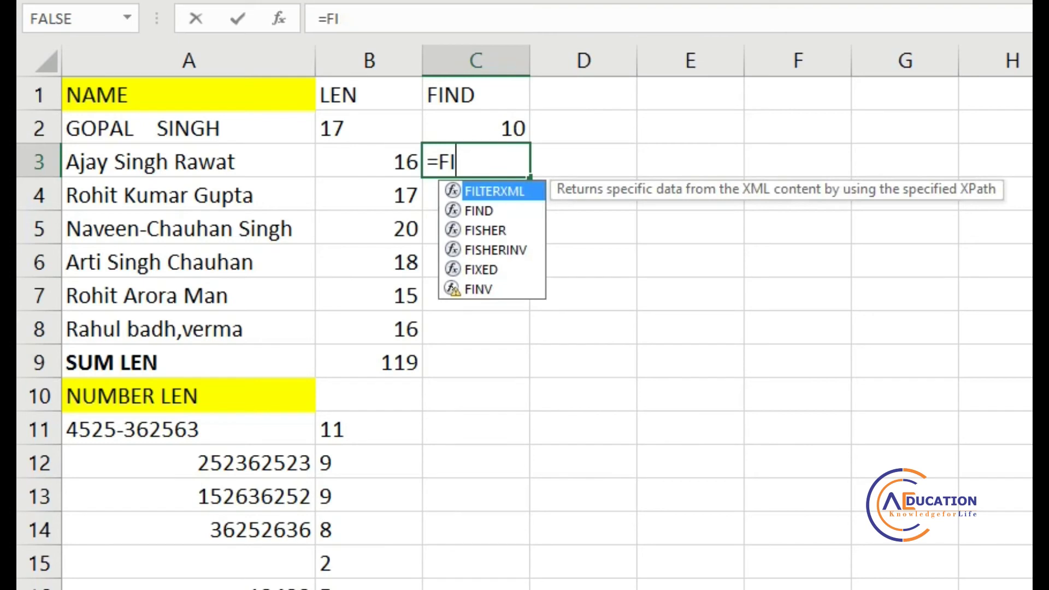
{"action": "key", "text": "Down"}
{"action": "key", "text": "Tab"}
{"action": "type", "text": "\" \""}
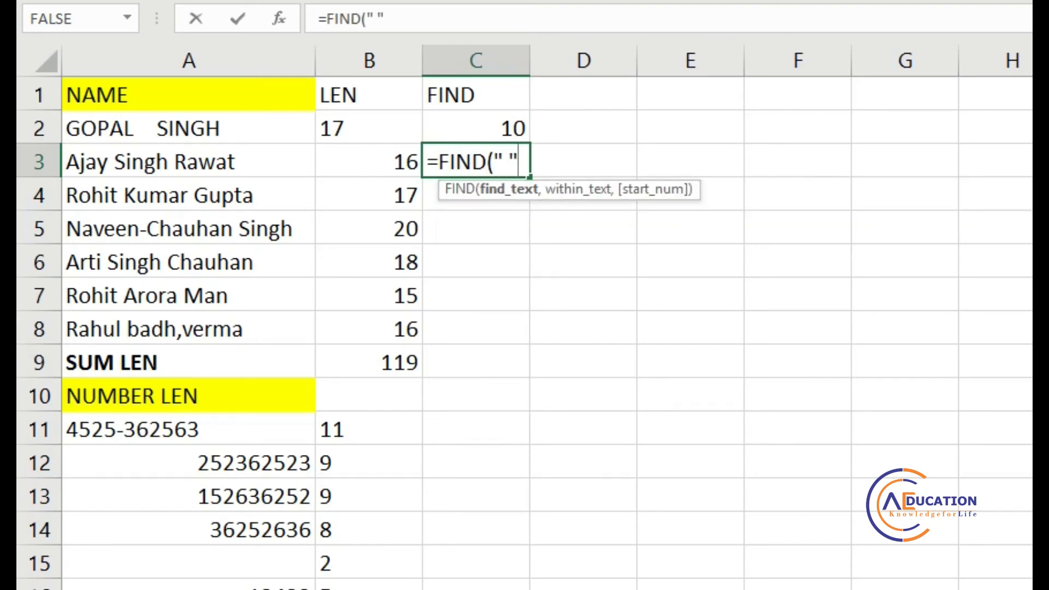
{"action": "type", "text": ","}
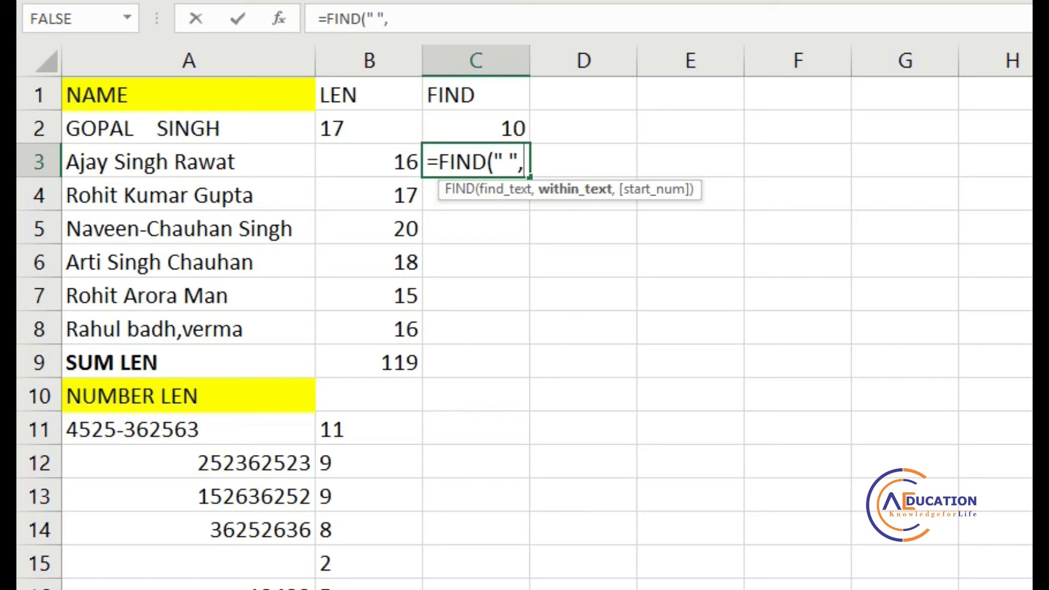
{"action": "left_click", "coordinate": [198, 162]}
{"action": "type", "text": ")"}
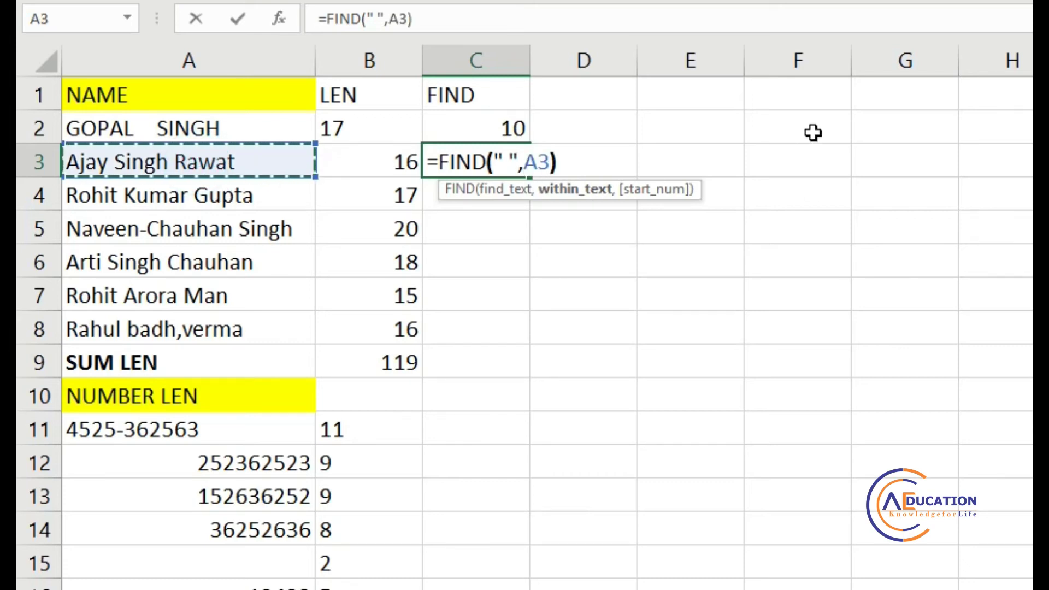
{"action": "key", "text": "Return"}
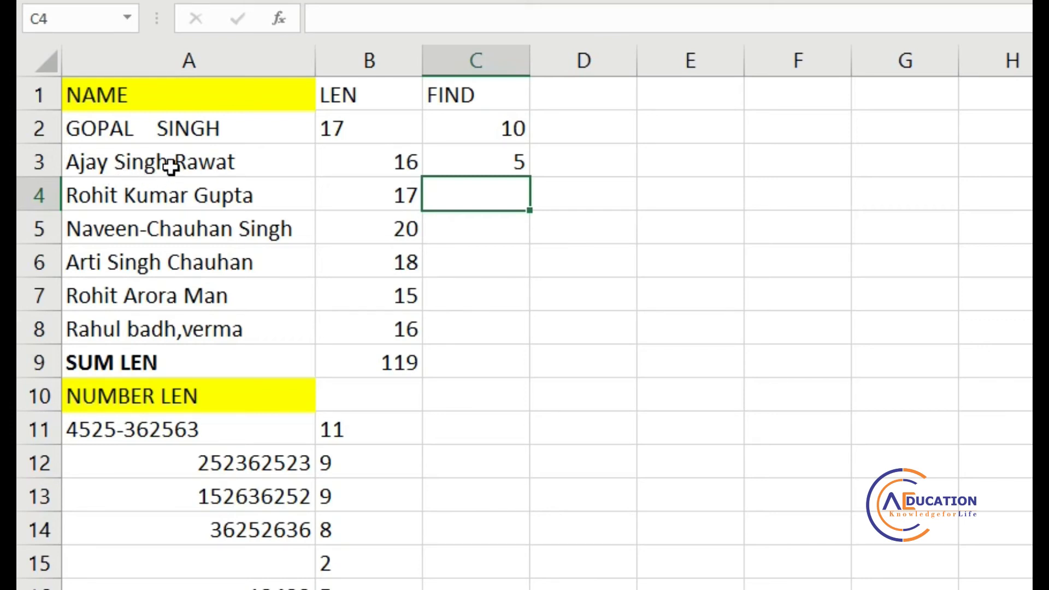
Extend C3's formula to =FIND(" ",A3,FIND(" ",A3)+1) to locate the second space in the name
{"action": "double_click", "coordinate": [464, 158]}
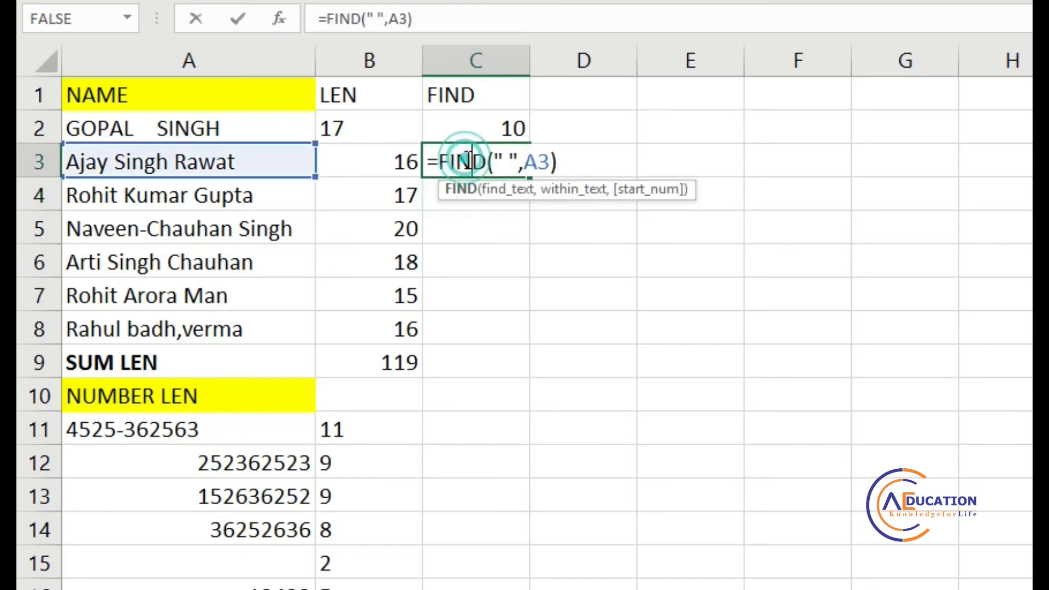
{"action": "left_click", "coordinate": [550, 161]}
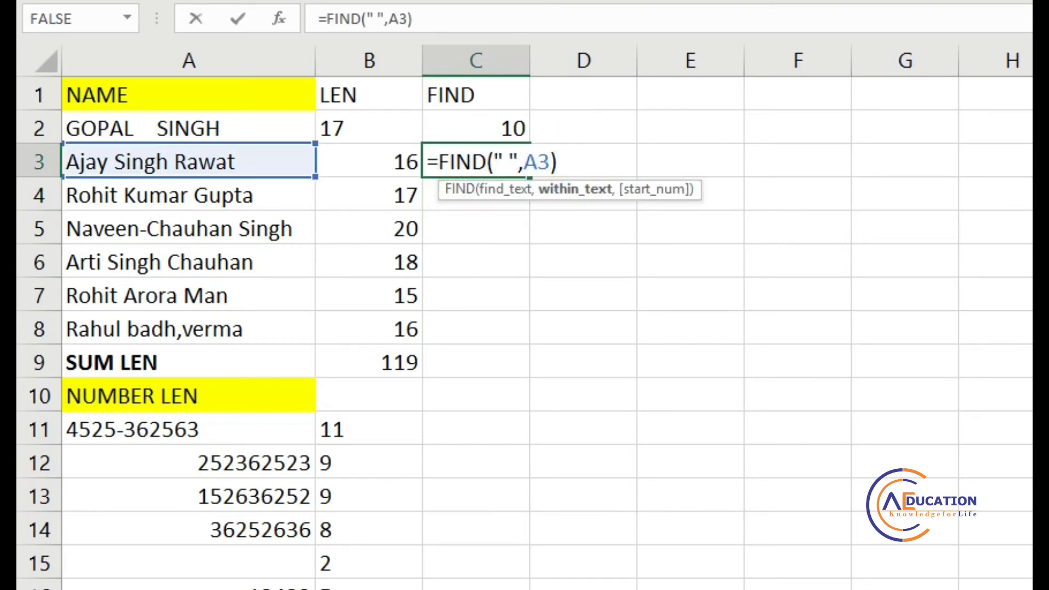
{"action": "type", "text": ","}
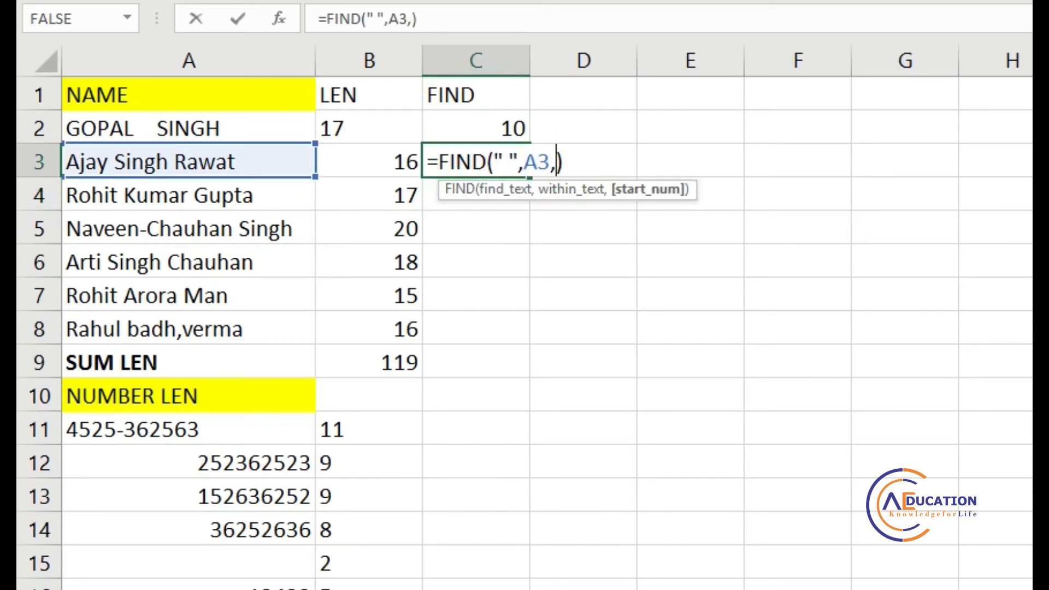
{"action": "type", "text": "FIN"}
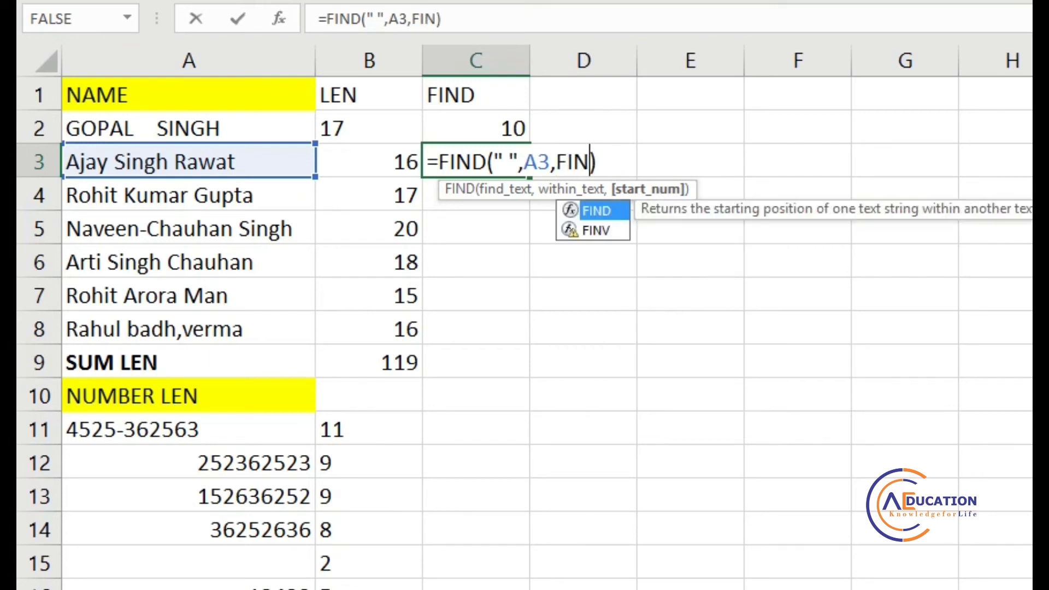
{"action": "key", "text": "Tab"}
{"action": "type", "text": "\" "}
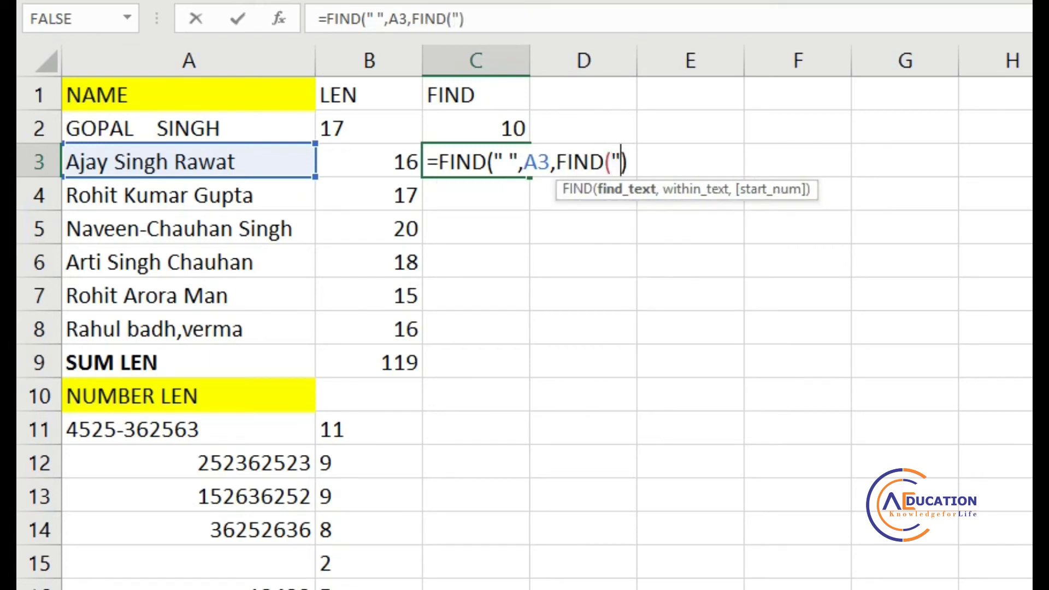
{"action": "type", "text": "\","}
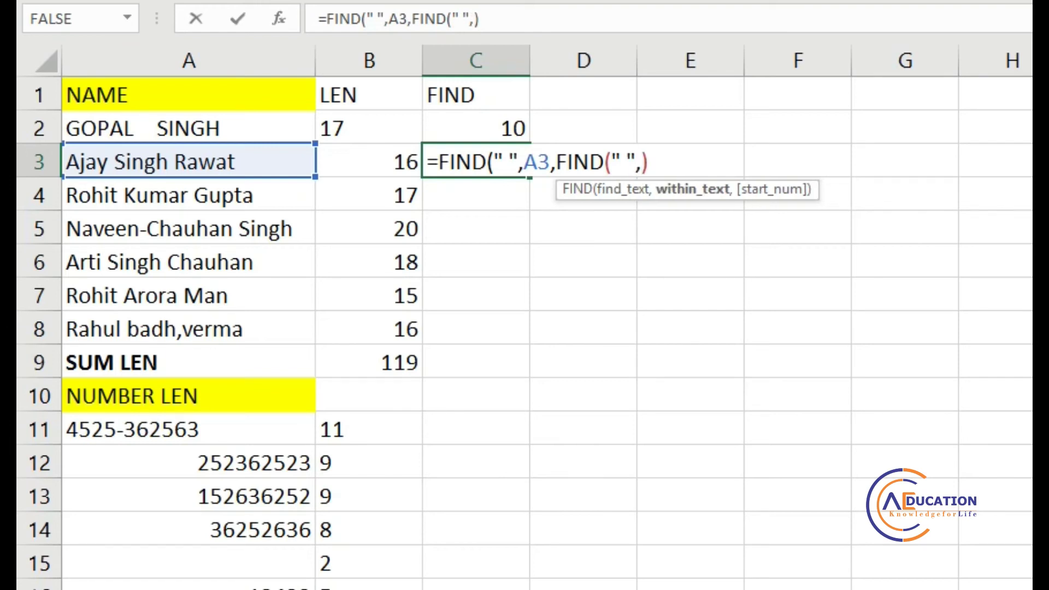
{"action": "left_click", "coordinate": [244, 164]}
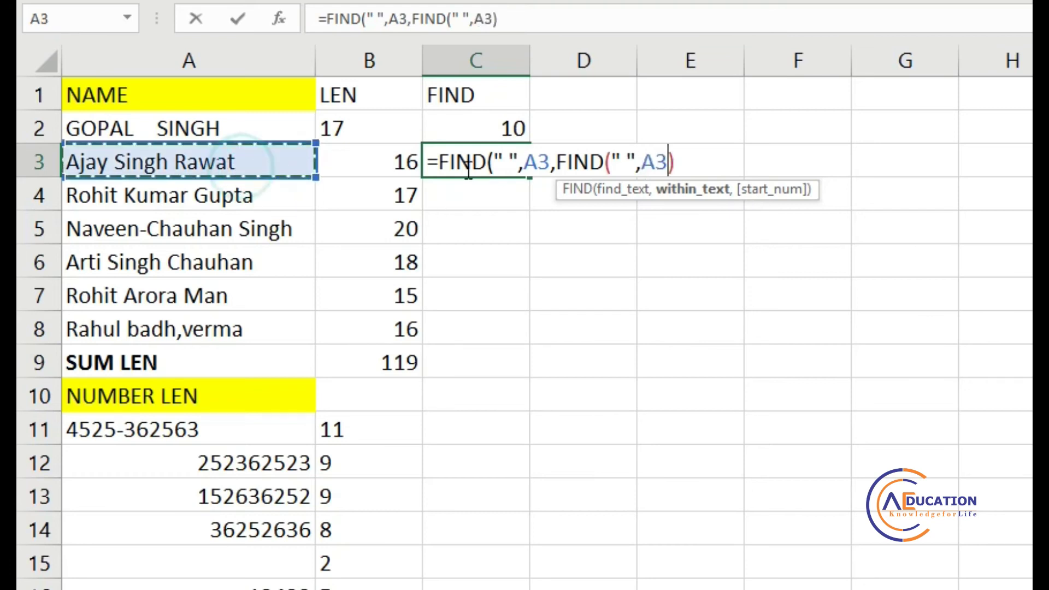
{"action": "left_click", "coordinate": [685, 160]}
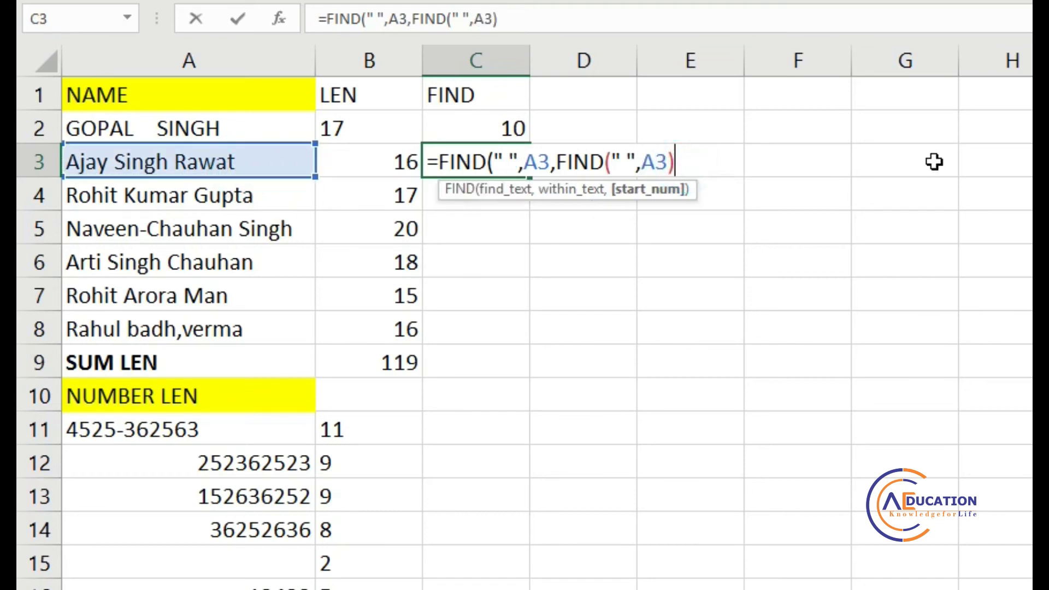
{"action": "type", "text": "+1"}
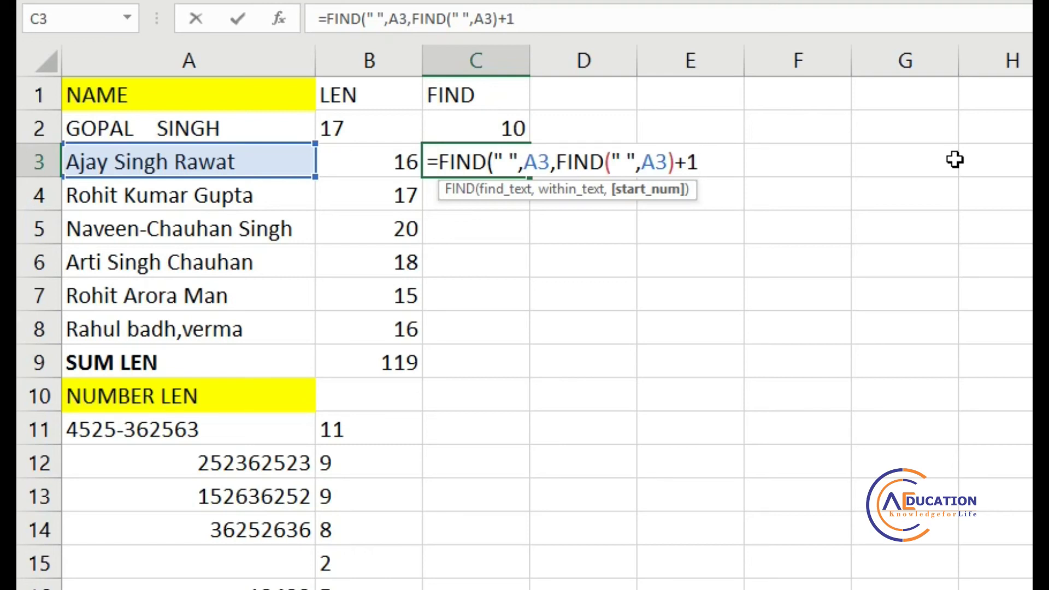
{"action": "type", "text": ")"}
{"action": "key", "text": "Return"}
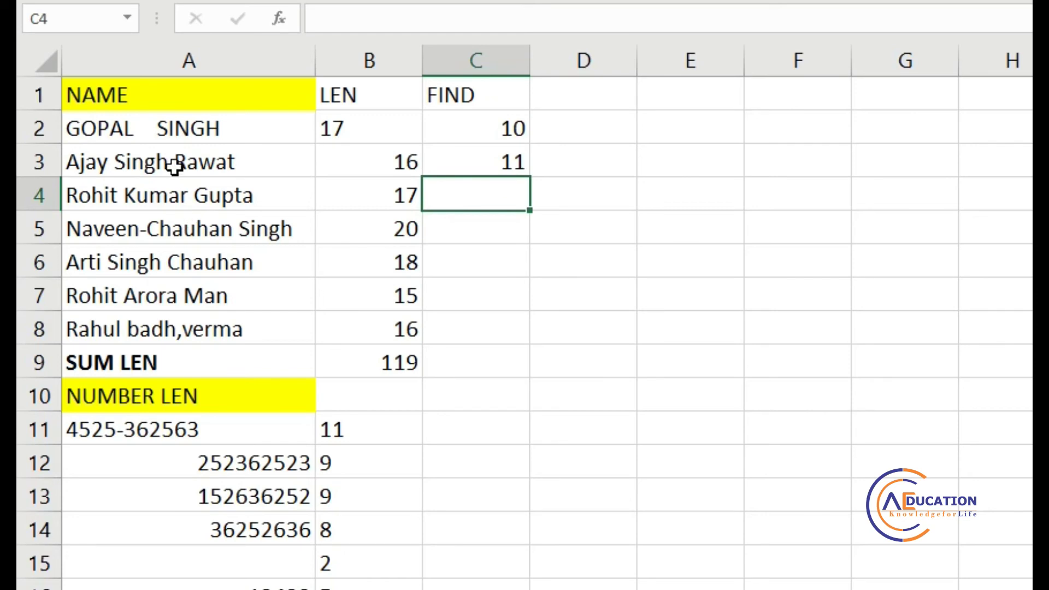
Fill the nested FIND formula from C3 down through C8 for the remaining names
{"action": "left_click", "coordinate": [487, 429]}
{"action": "left_click", "coordinate": [491, 161]}
{"action": "left_click_drag", "start_coordinate": [490, 177], "coordinate": [475, 352]}
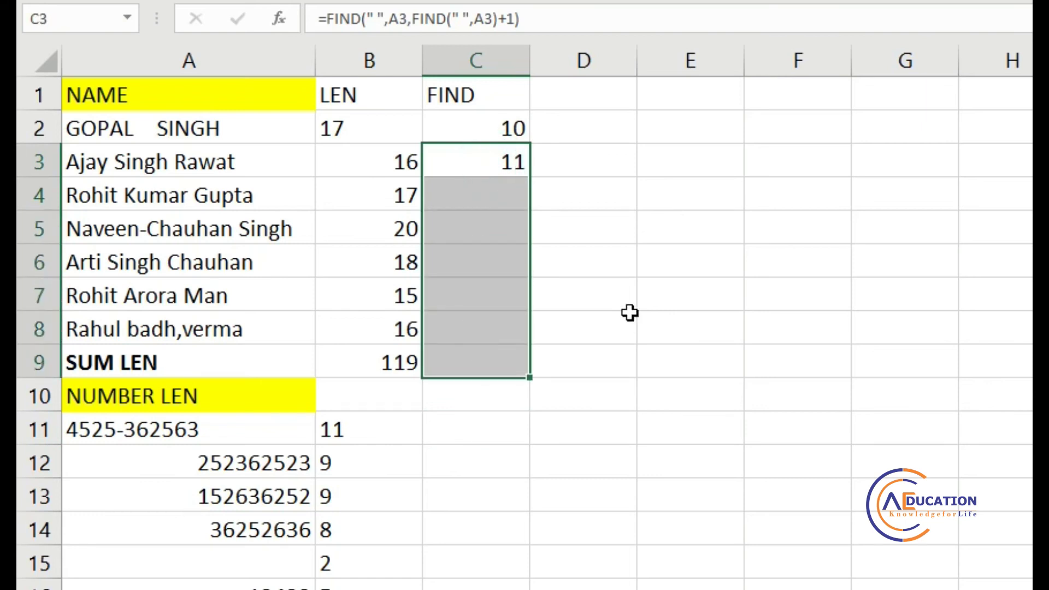
{"action": "key", "text": "shift+Up"}
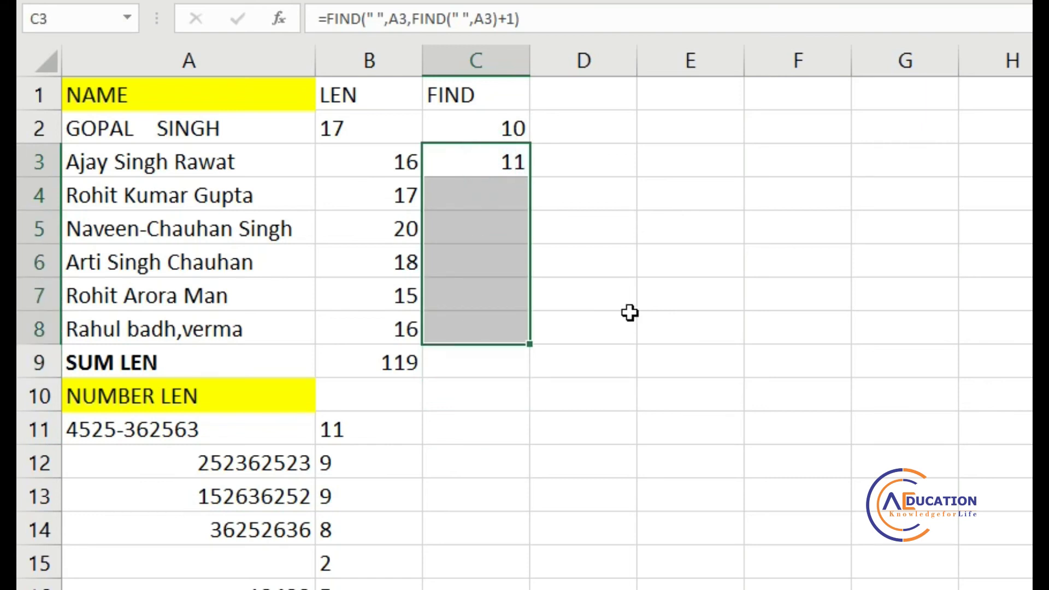
{"action": "key", "text": "ctrl+d"}
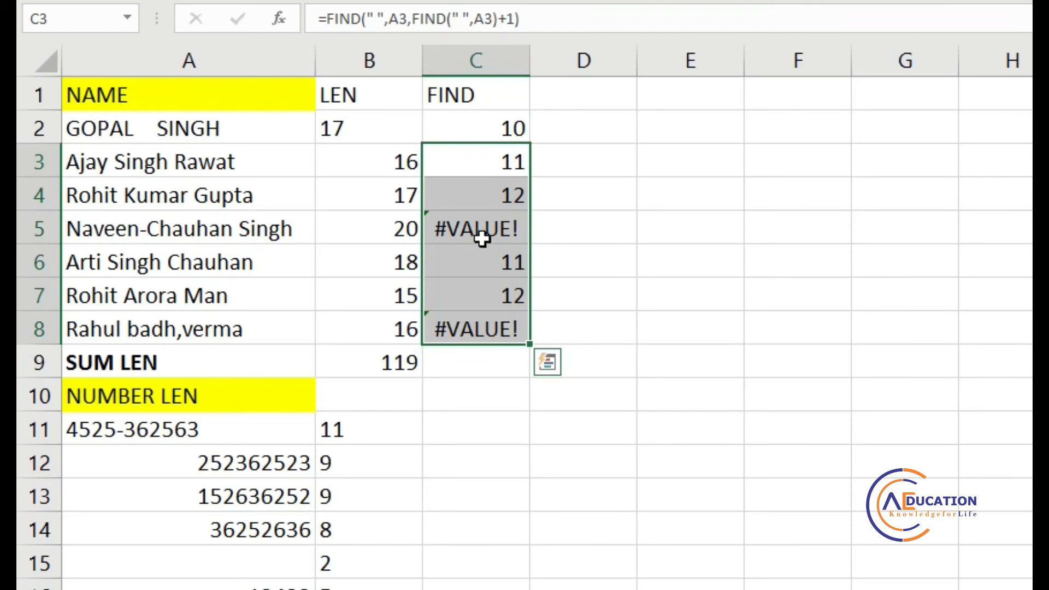
Examine the nested FIND formula in C5 against the name it refers to
{"action": "left_click", "coordinate": [483, 235]}
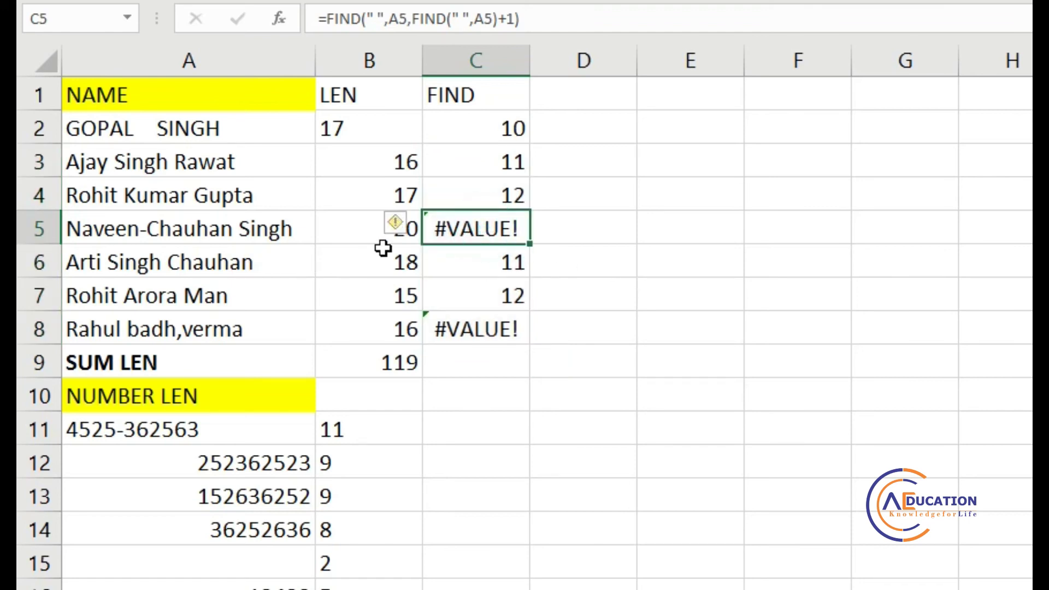
{"action": "double_click", "coordinate": [475, 227]}
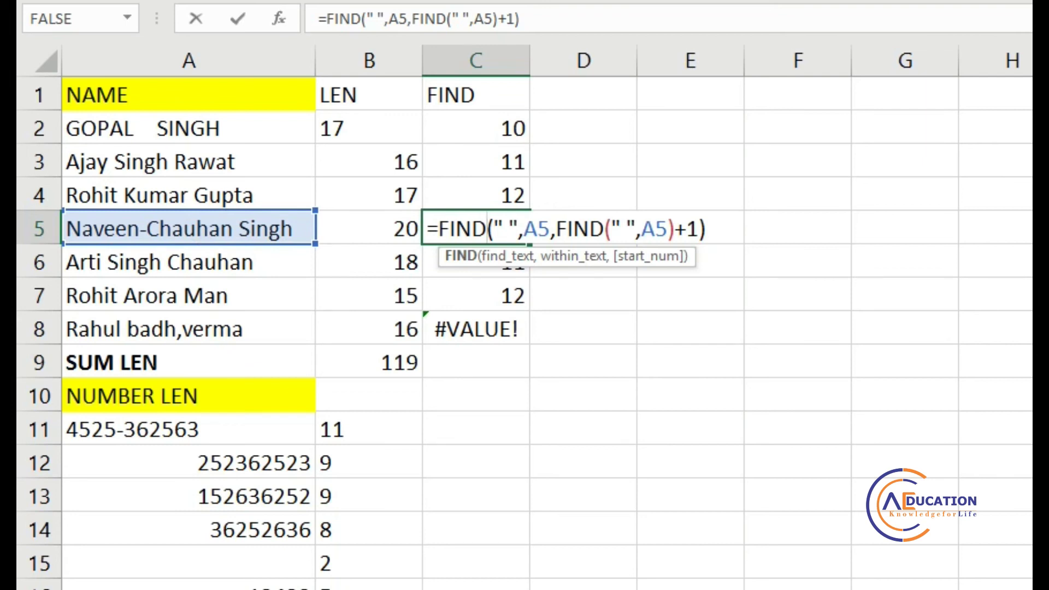
{"action": "key", "text": "Return"}
Enter =FIND("-",A11) in C11 to locate the hyphen in the first entry under NUMBER LEN
{"action": "key", "text": "Down"}
{"action": "key", "text": "Down"}
{"action": "key", "text": "Down"}
{"action": "key", "text": "Down"}
{"action": "key", "text": "Down"}
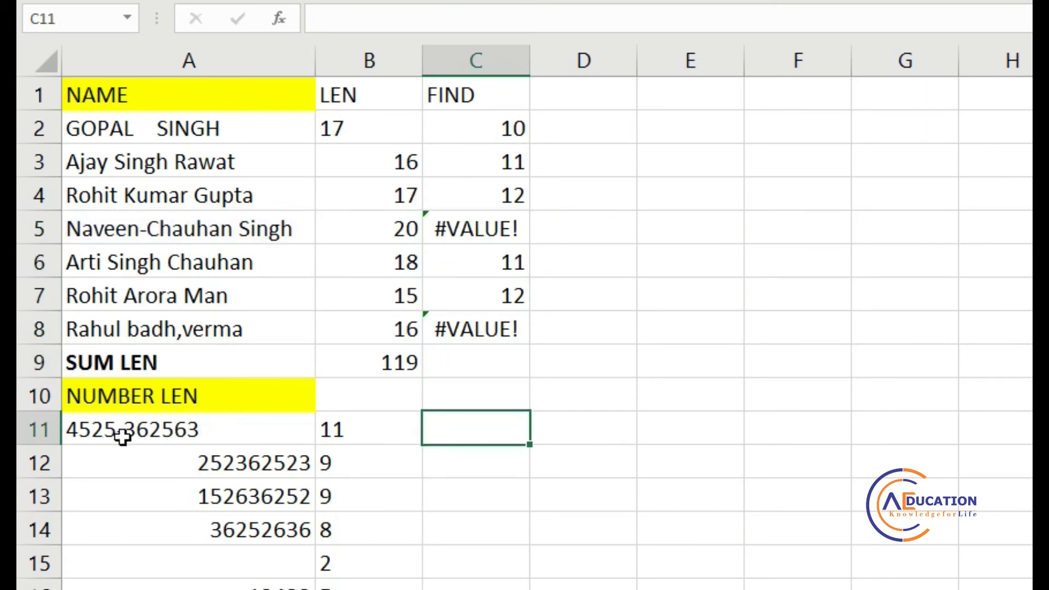
{"action": "type", "text": "=FI"}
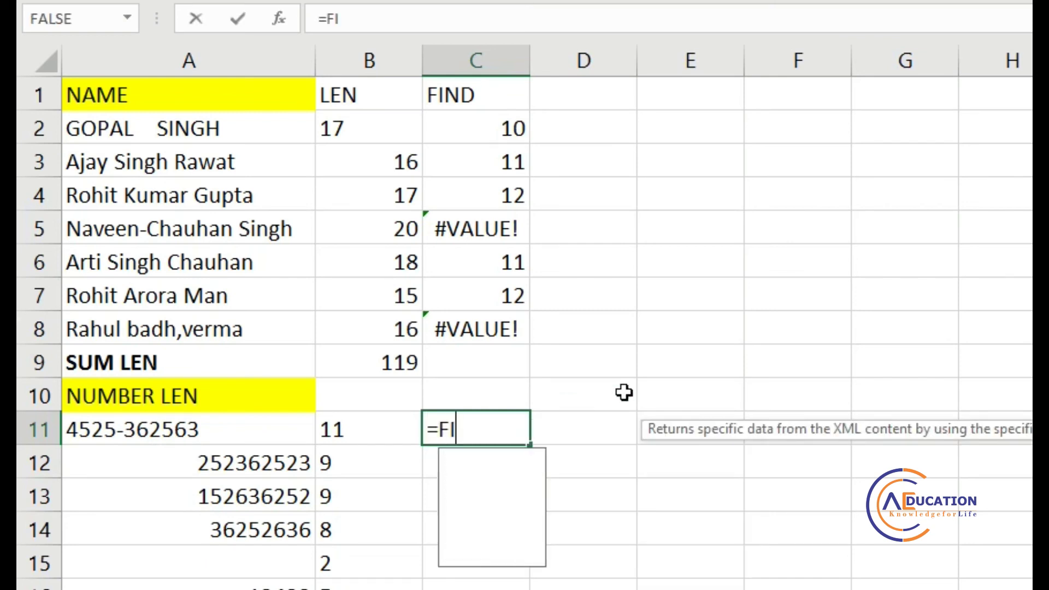
{"action": "type", "text": "ND("}
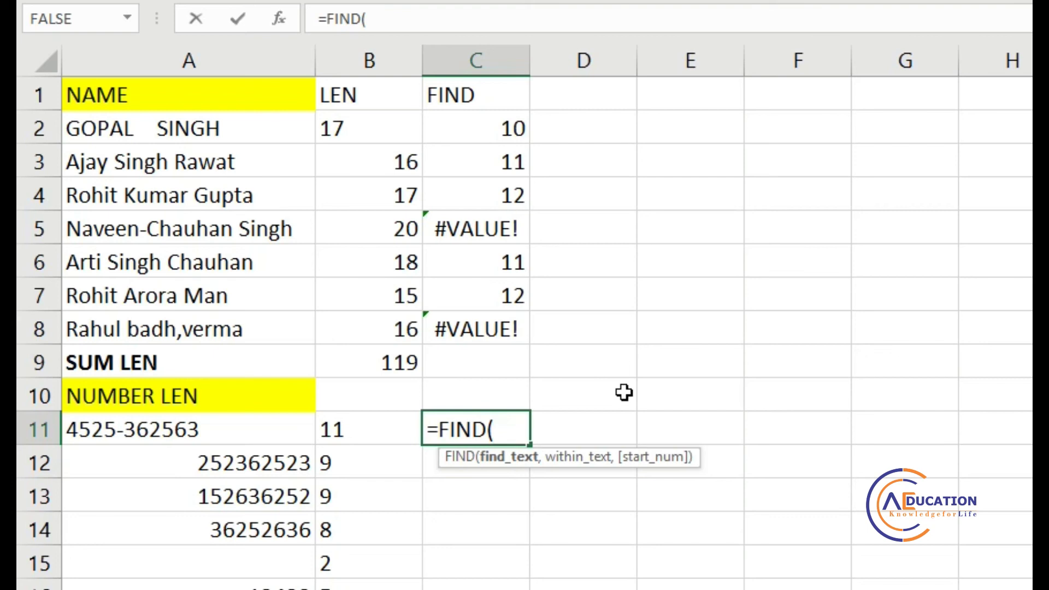
{"action": "type", "text": "\"-\","}
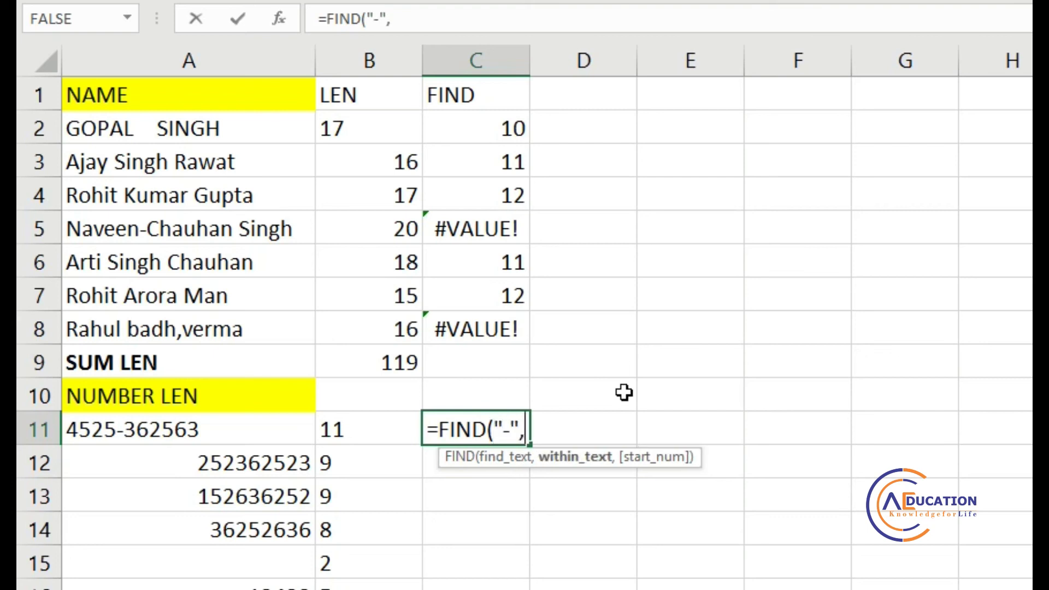
{"action": "left_click", "coordinate": [188, 428]}
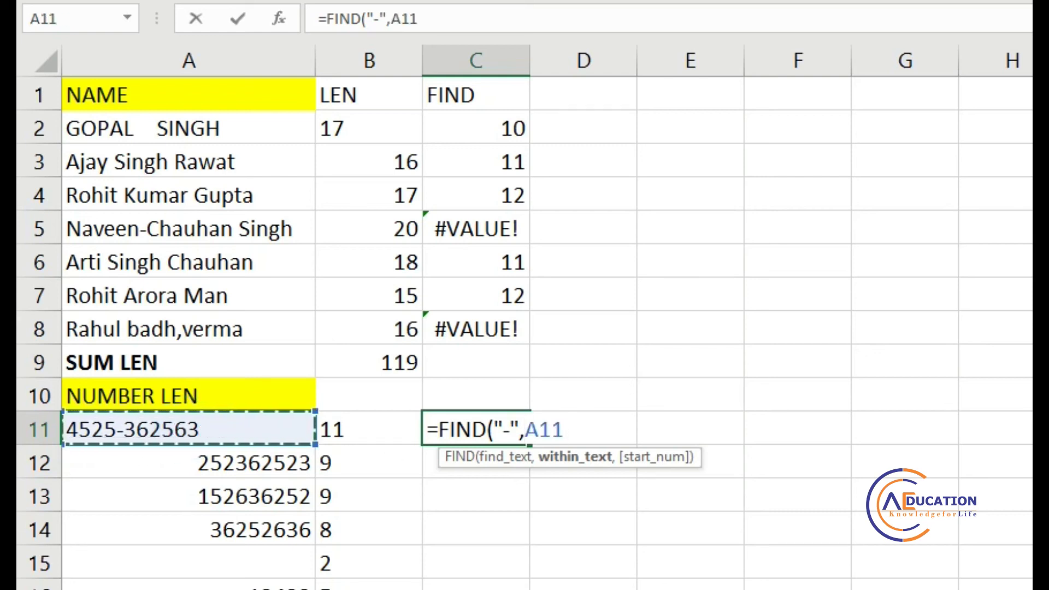
{"action": "type", "text": ")"}
{"action": "key", "text": "ctrl+Return"}
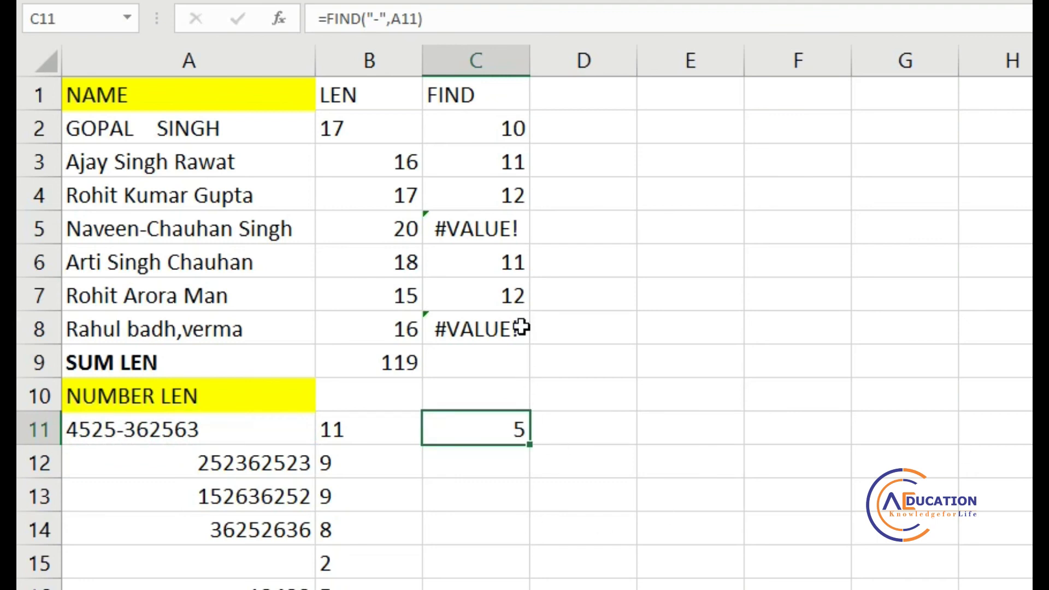
Remove the nested start position from C5's formula, reducing it to =FIND(" ",A5)
{"action": "double_click", "coordinate": [487, 230]}
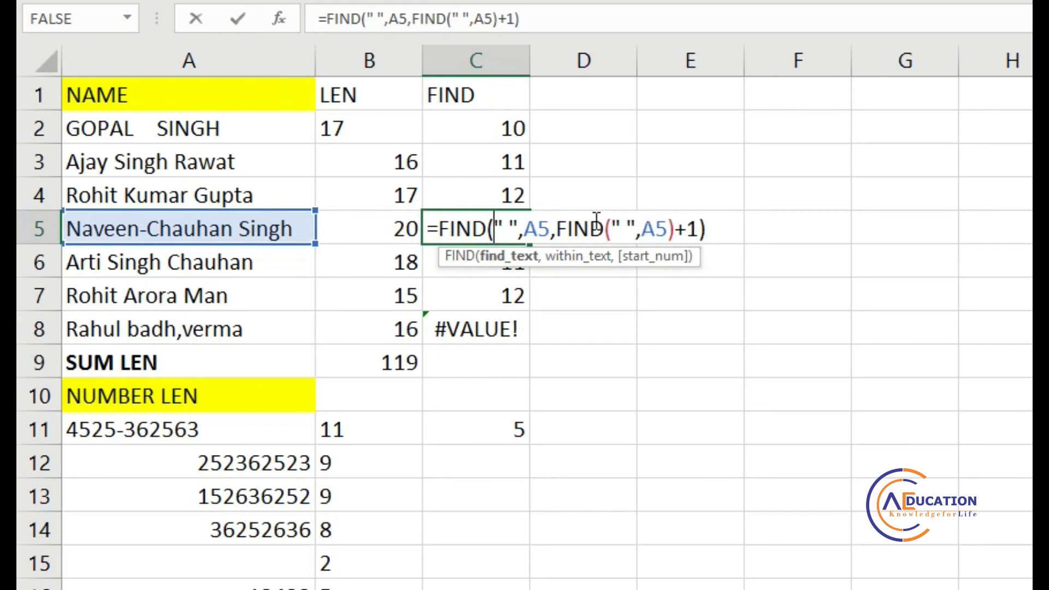
{"action": "left_click", "coordinate": [510, 229]}
{"action": "key", "text": "Right"}
{"action": "key", "text": "Right"}
{"action": "key", "text": "Right"}
{"action": "key", "text": "Right"}
{"action": "key", "text": "Right"}
{"action": "key", "text": "Delete"}
{"action": "key", "text": "Delete"}
{"action": "key", "text": "Delete"}
{"action": "key", "text": "Delete"}
{"action": "key", "text": "Delete"}
{"action": "key", "text": "Delete"}
{"action": "key", "text": "Delete"}
{"action": "key", "text": "Delete"}
{"action": "key", "text": "Delete"}
{"action": "key", "text": "Delete"}
{"action": "key", "text": "Delete"}
{"action": "key", "text": "Delete"}
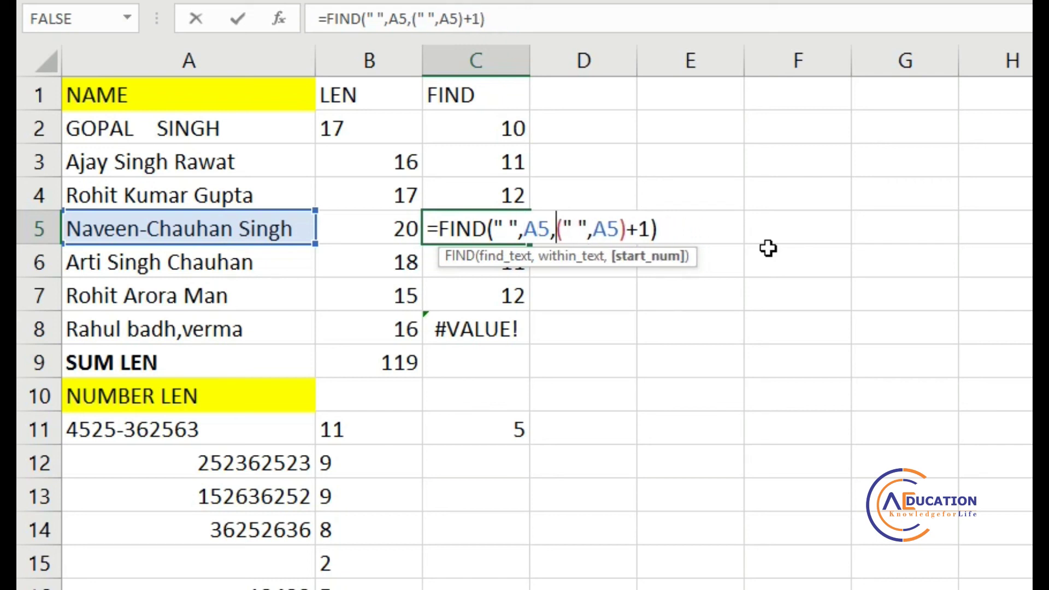
{"action": "key", "text": "Delete"}
{"action": "key", "text": "Delete"}
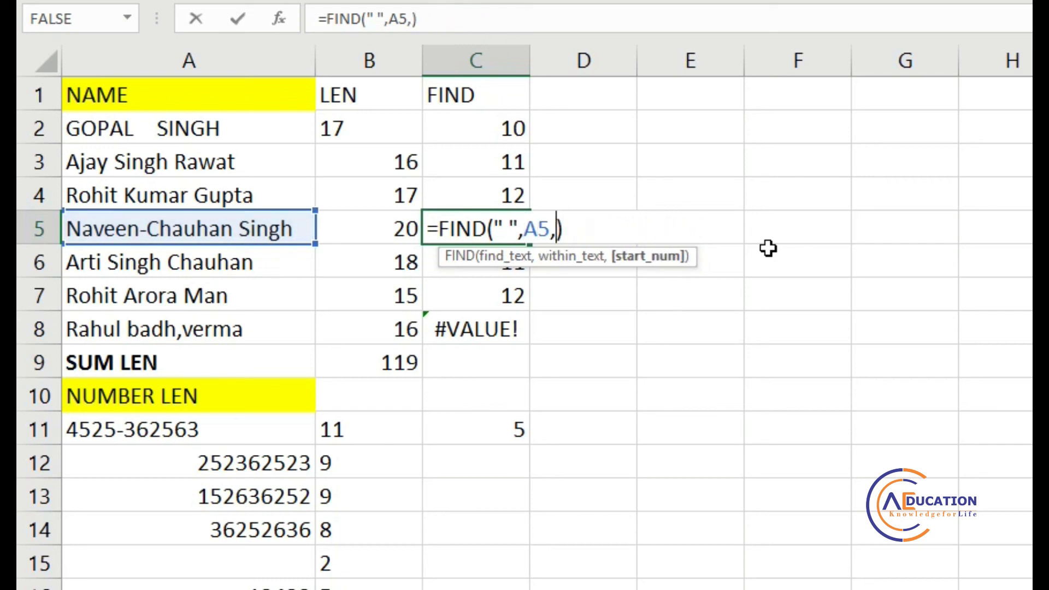
{"action": "key", "text": "BackSpace"}
{"action": "key", "text": "ctrl+Return"}
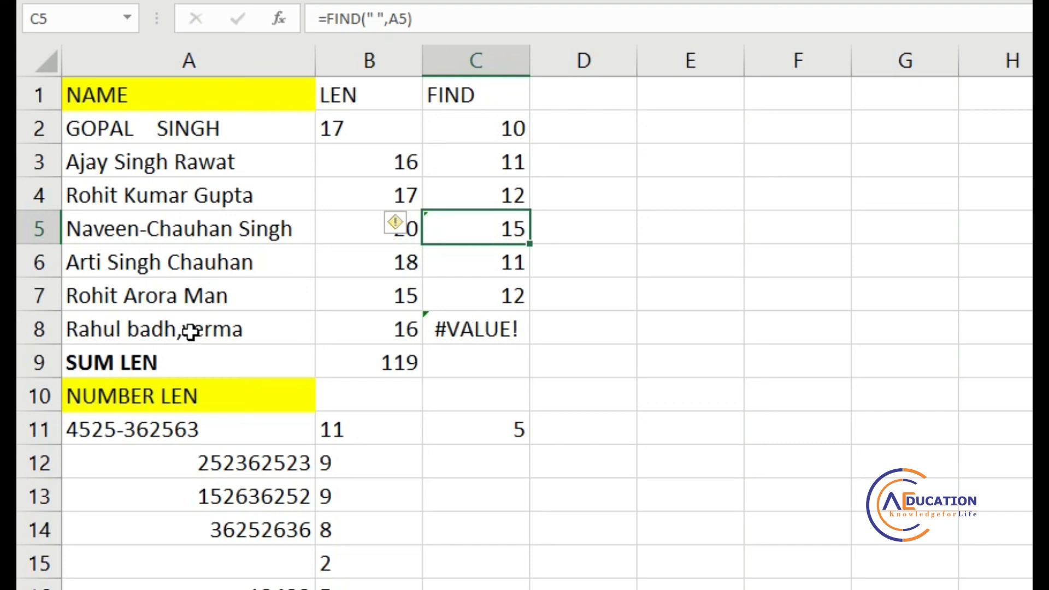
Change C8's formula to =FIND(",",A8) to locate the comma in the name
{"action": "double_click", "coordinate": [489, 333]}
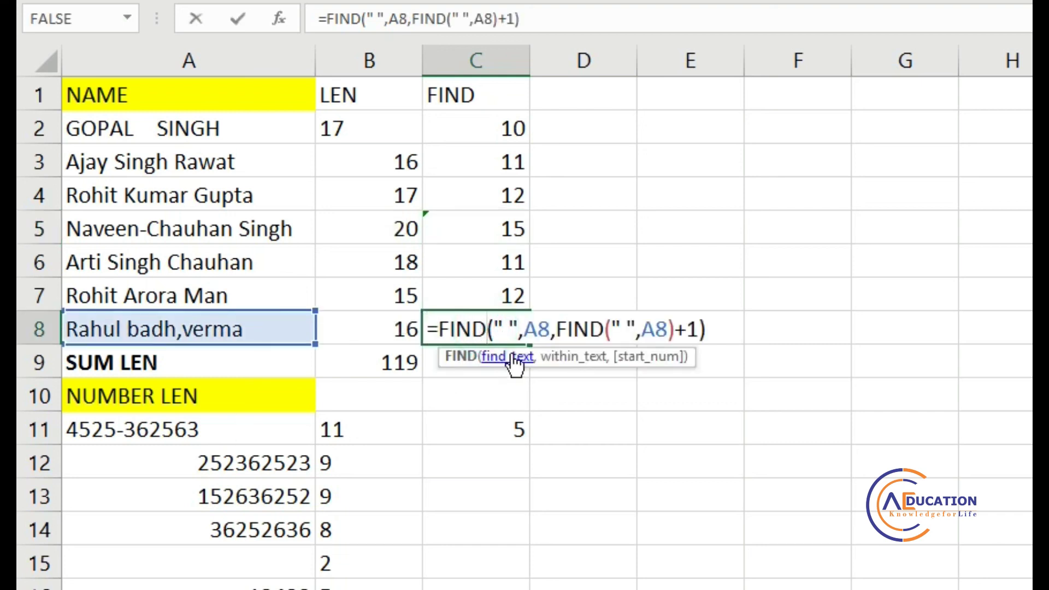
{"action": "left_click", "coordinate": [508, 327]}
{"action": "key", "text": "BackSpace"}
{"action": "type", "text": ","}
{"action": "left_click_drag", "start_coordinate": [554, 326], "coordinate": [699, 328]}
{"action": "key", "text": "BackSpace"}
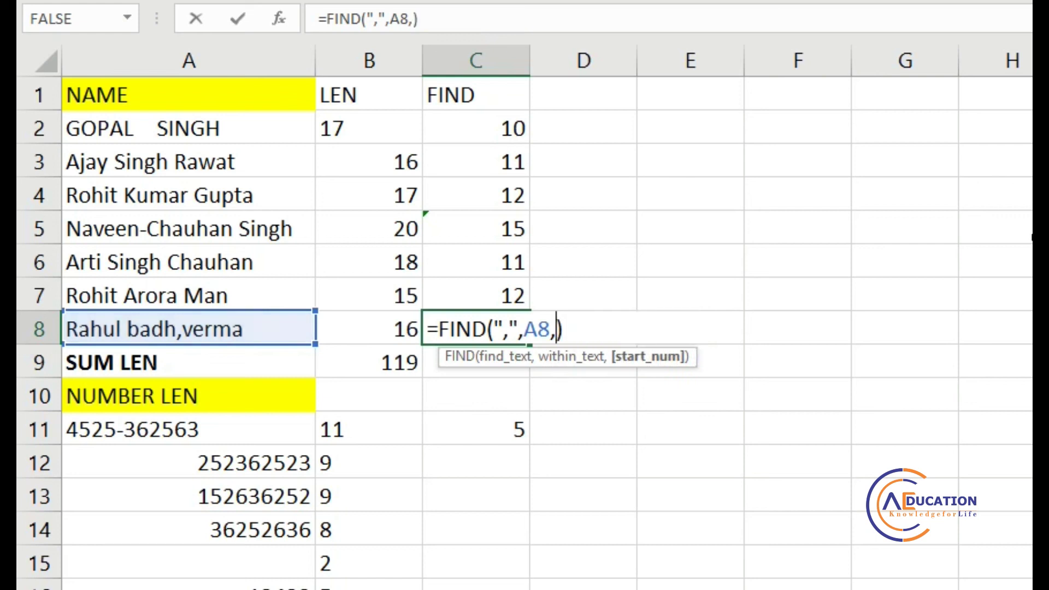
{"action": "key", "text": "BackSpace"}
{"action": "key", "text": "Return"}
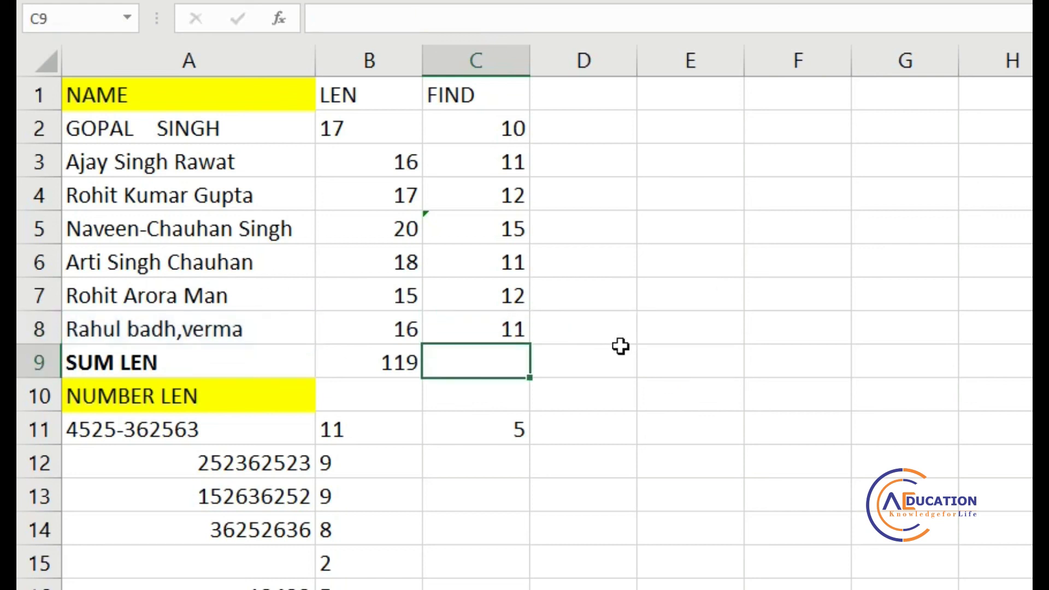
Review the FIND formulas in C8 and C11
{"action": "left_click", "coordinate": [467, 330]}
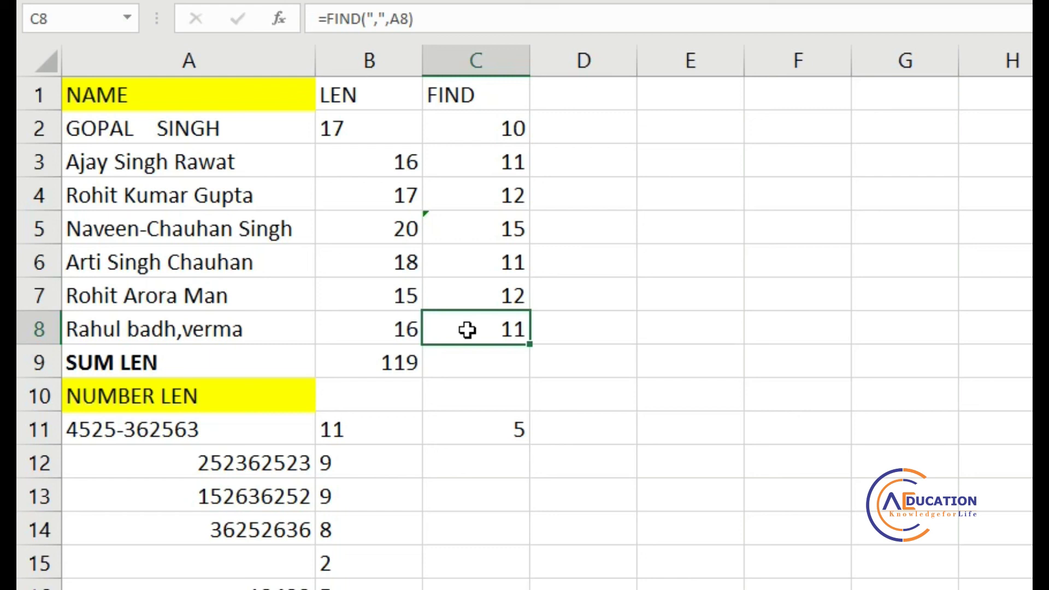
{"action": "scroll", "coordinate": [463, 483], "scroll_direction": "down", "scroll_amount": 2}
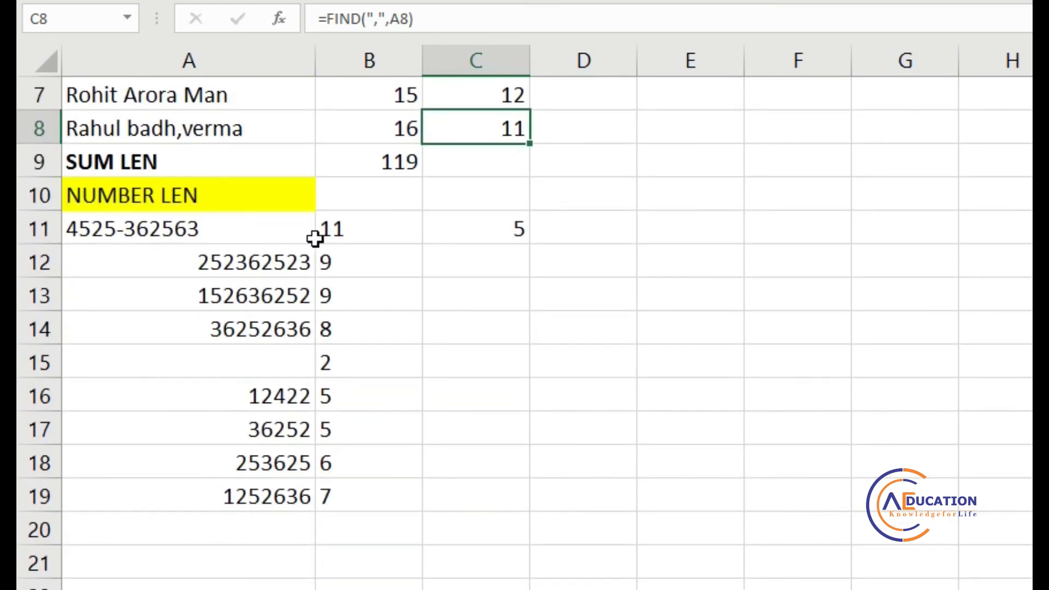
{"action": "left_click", "coordinate": [513, 228]}
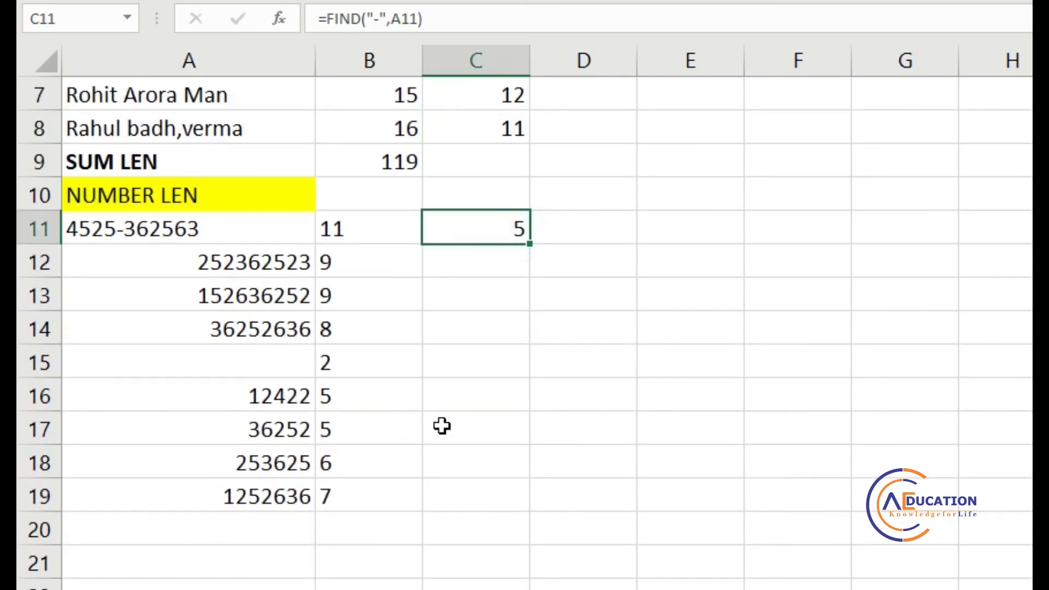
{"action": "scroll", "coordinate": [443, 426], "scroll_direction": "up", "scroll_amount": 2}
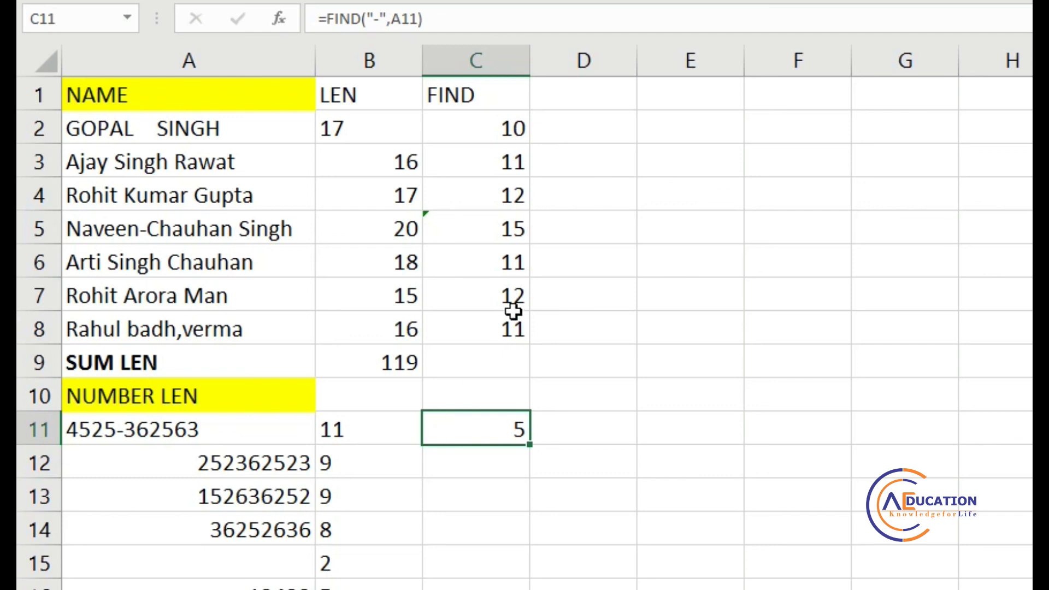